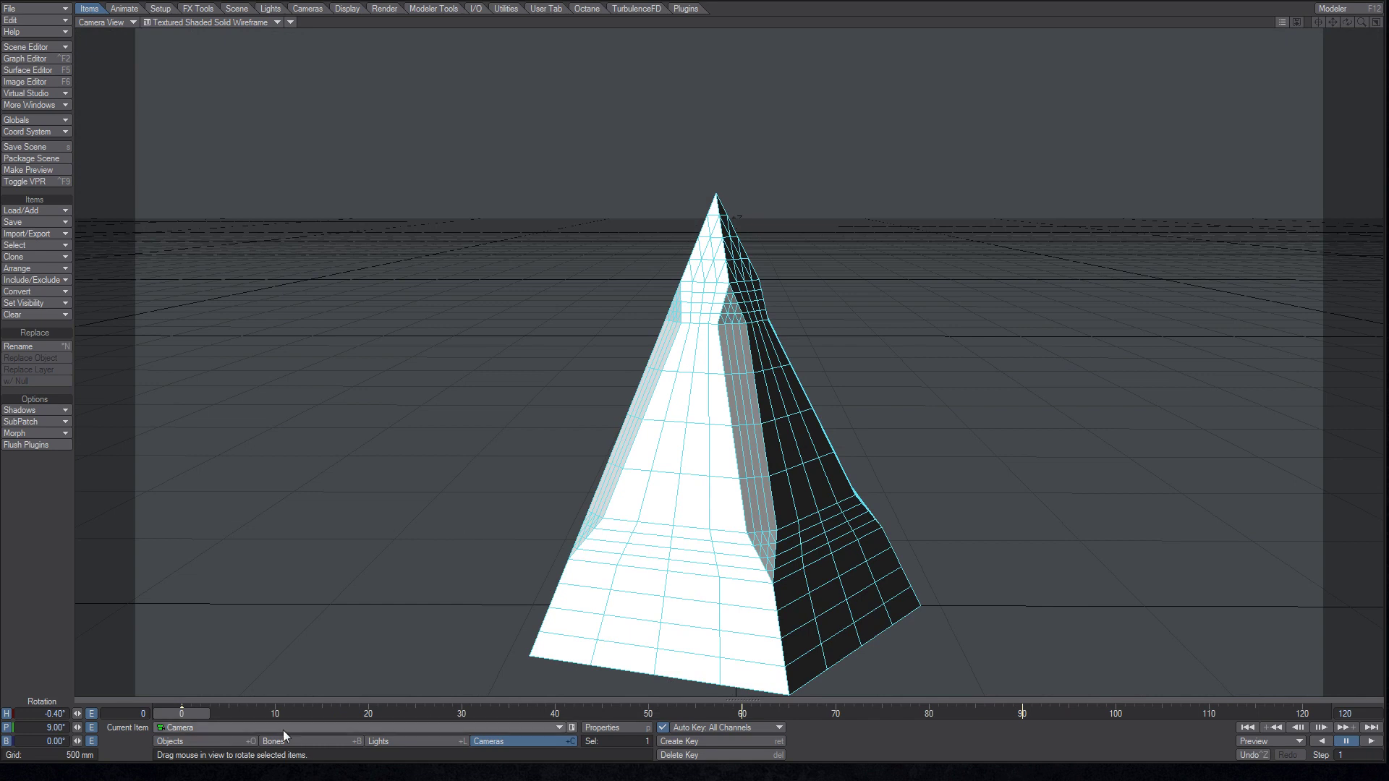
Step: Examine the MorphBlend morph of the Pyra object in its Morph Mixer settings, and close the property windows
{"action": "left_click", "coordinate": [227, 741]}
{"action": "key", "text": "p"}
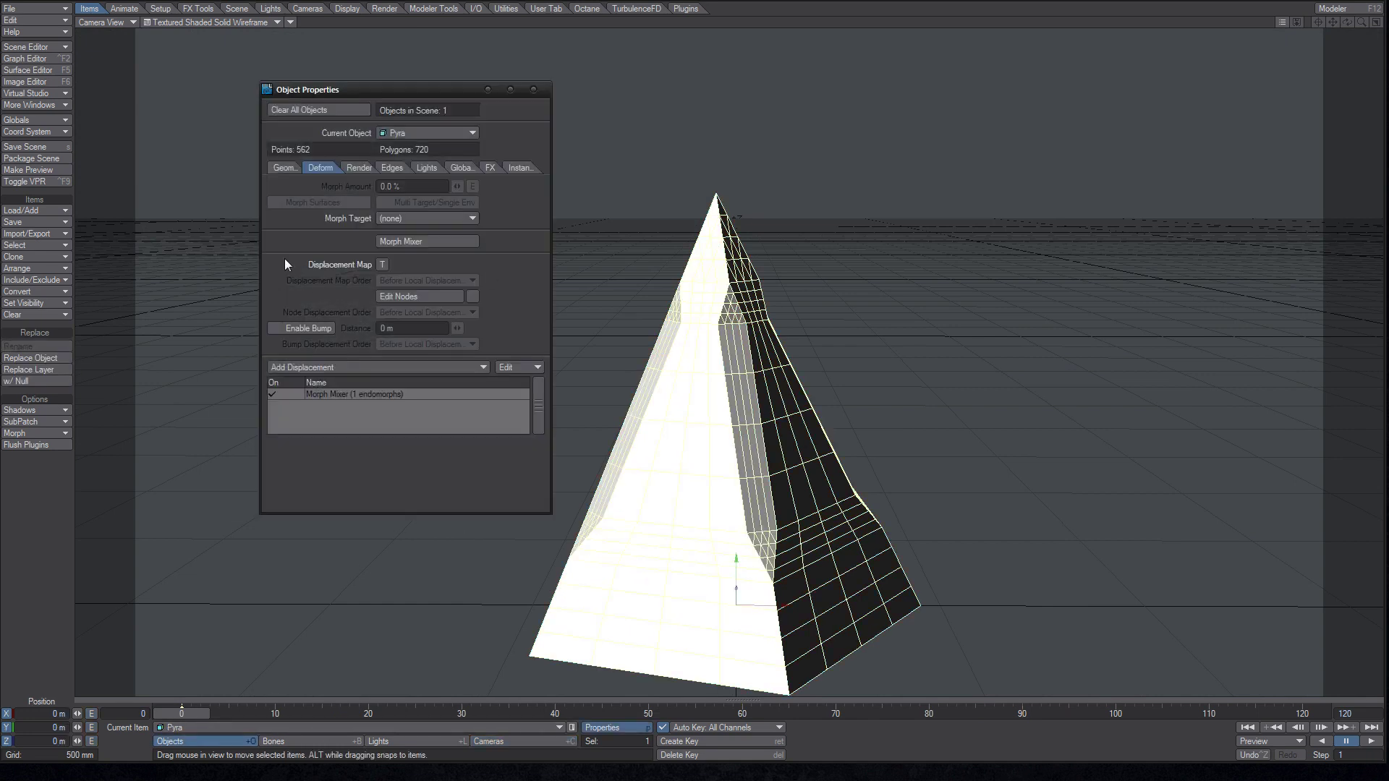
{"action": "double_click", "coordinate": [376, 391]}
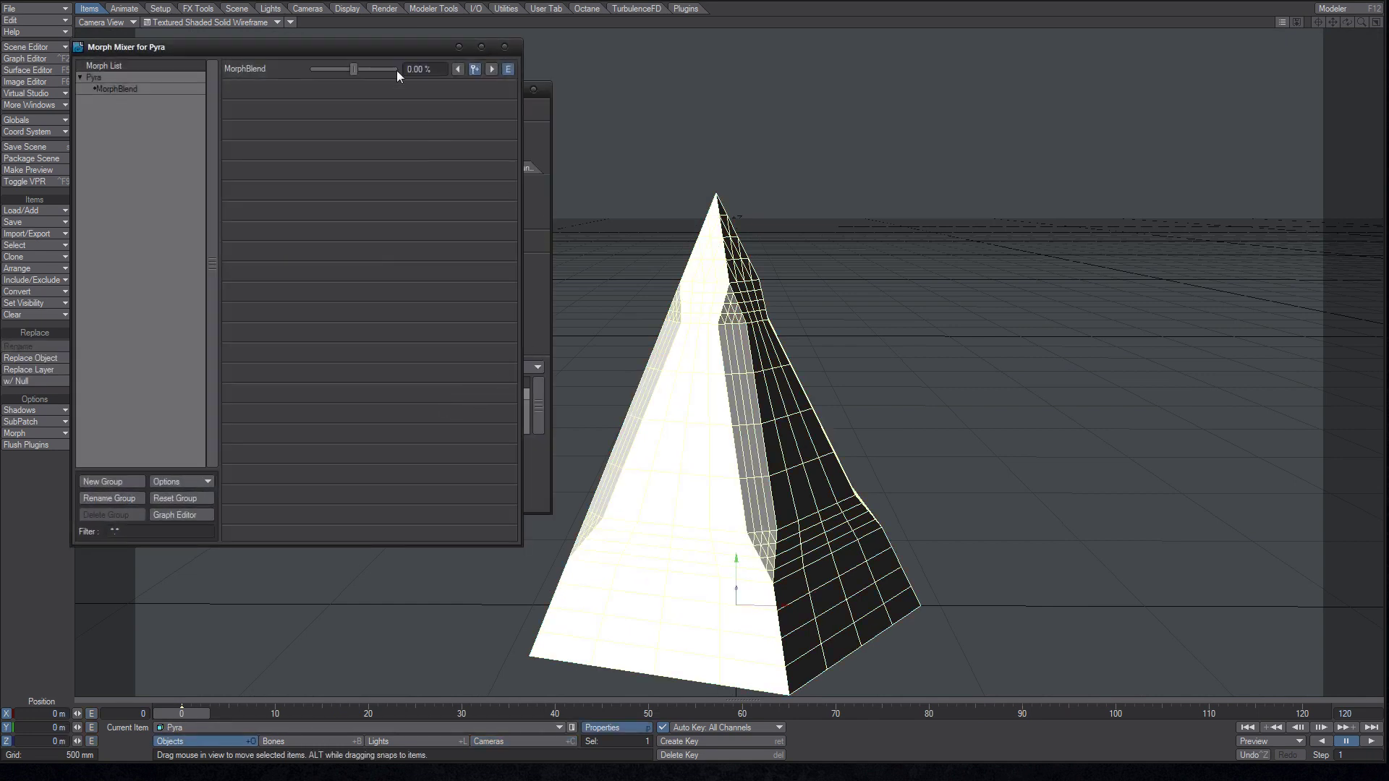
{"action": "mouse_move", "coordinate": [182, 717]}
{"action": "left_mouse_down"}
{"action": "mouse_move", "coordinate": [938, 715]}
{"action": "mouse_move", "coordinate": [182, 714]}
{"action": "left_mouse_up"}
{"action": "left_click", "coordinate": [504, 47]}
{"action": "left_click", "coordinate": [533, 89]}
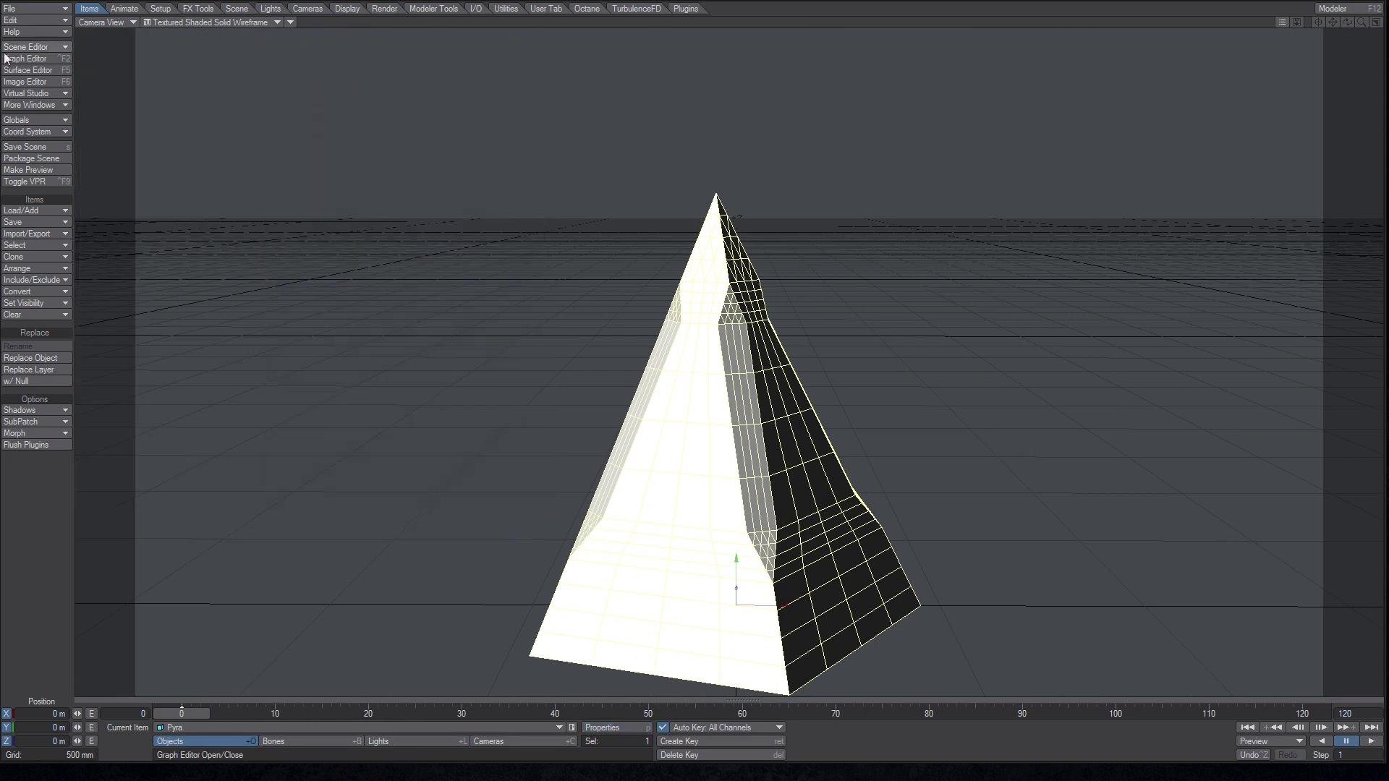
Step: Examine the FBX export options, including the available FBX versions and mesh types, and leave without exporting
{"action": "left_click", "coordinate": [50, 11]}
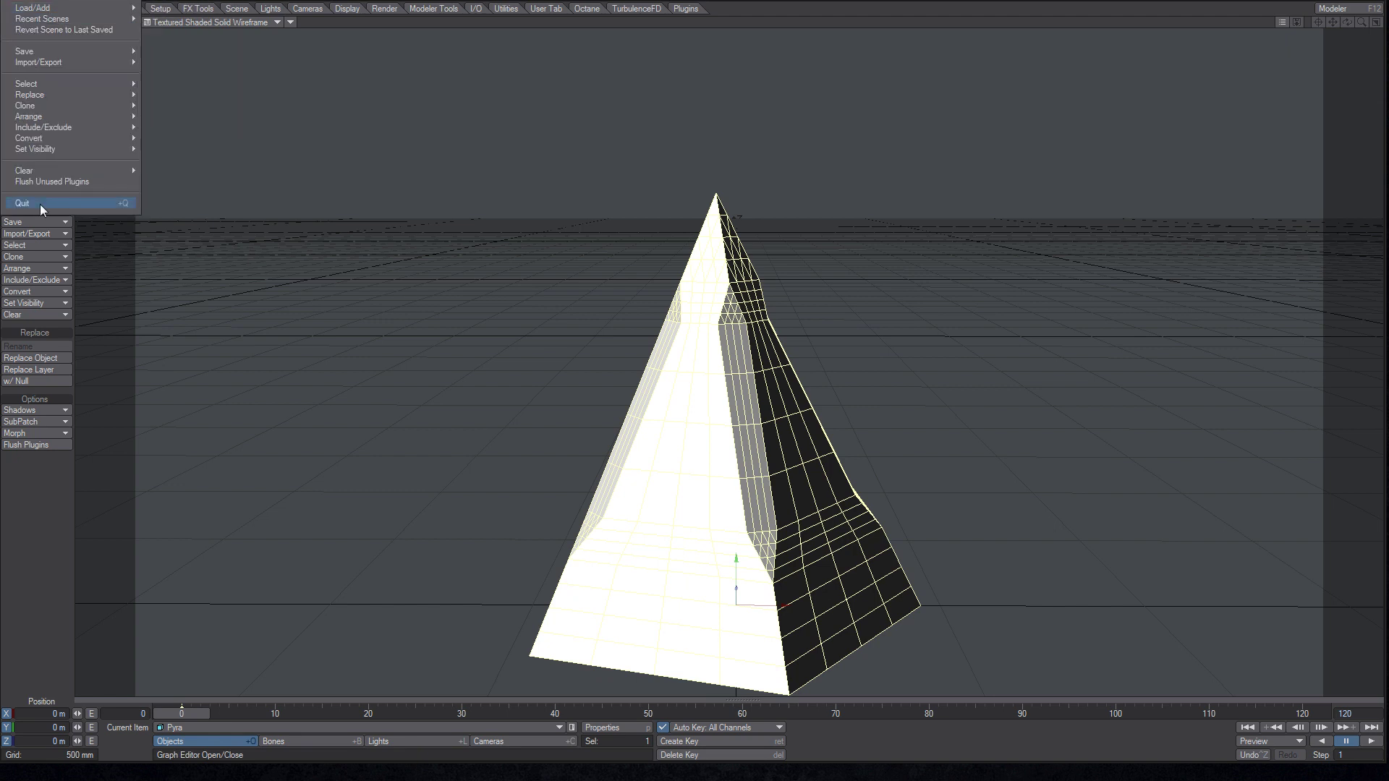
{"action": "mouse_move", "coordinate": [108, 62]}
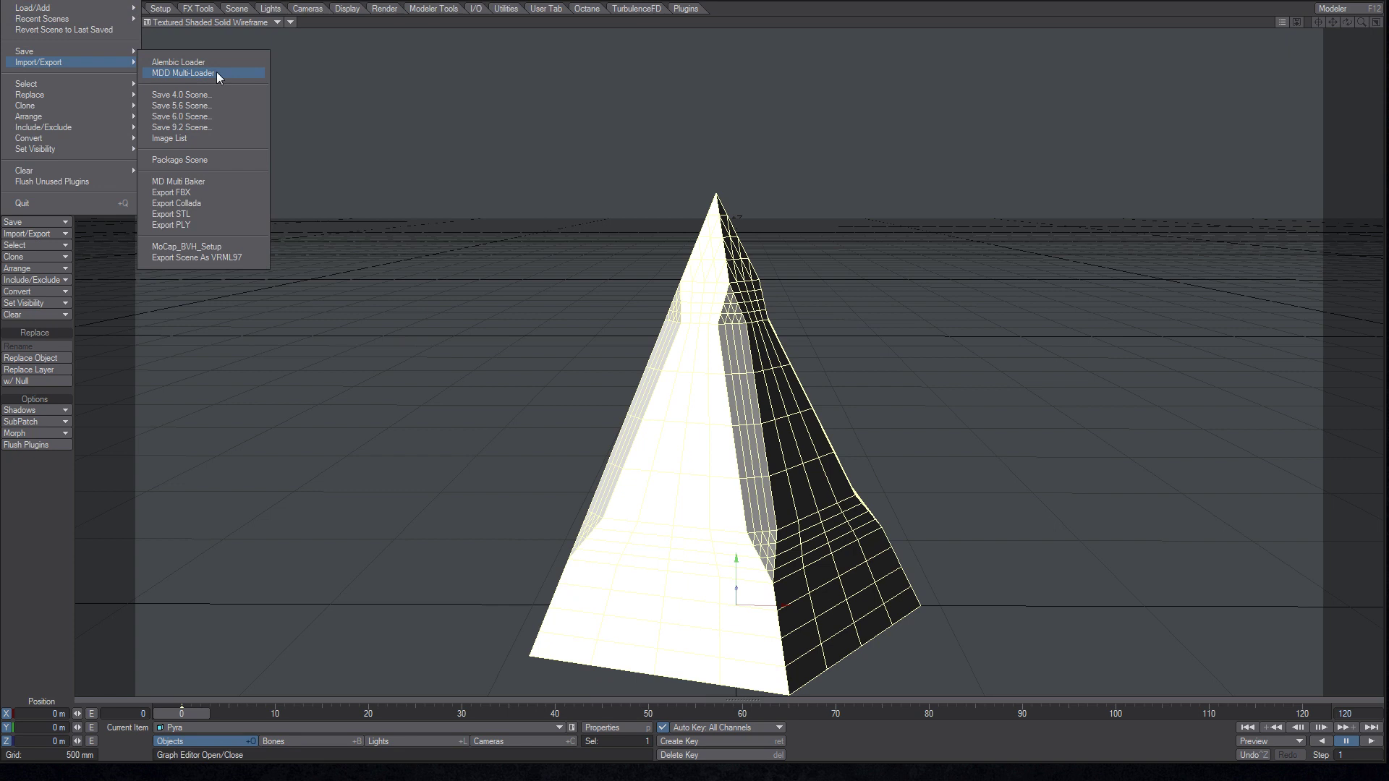
{"action": "left_click", "coordinate": [184, 193]}
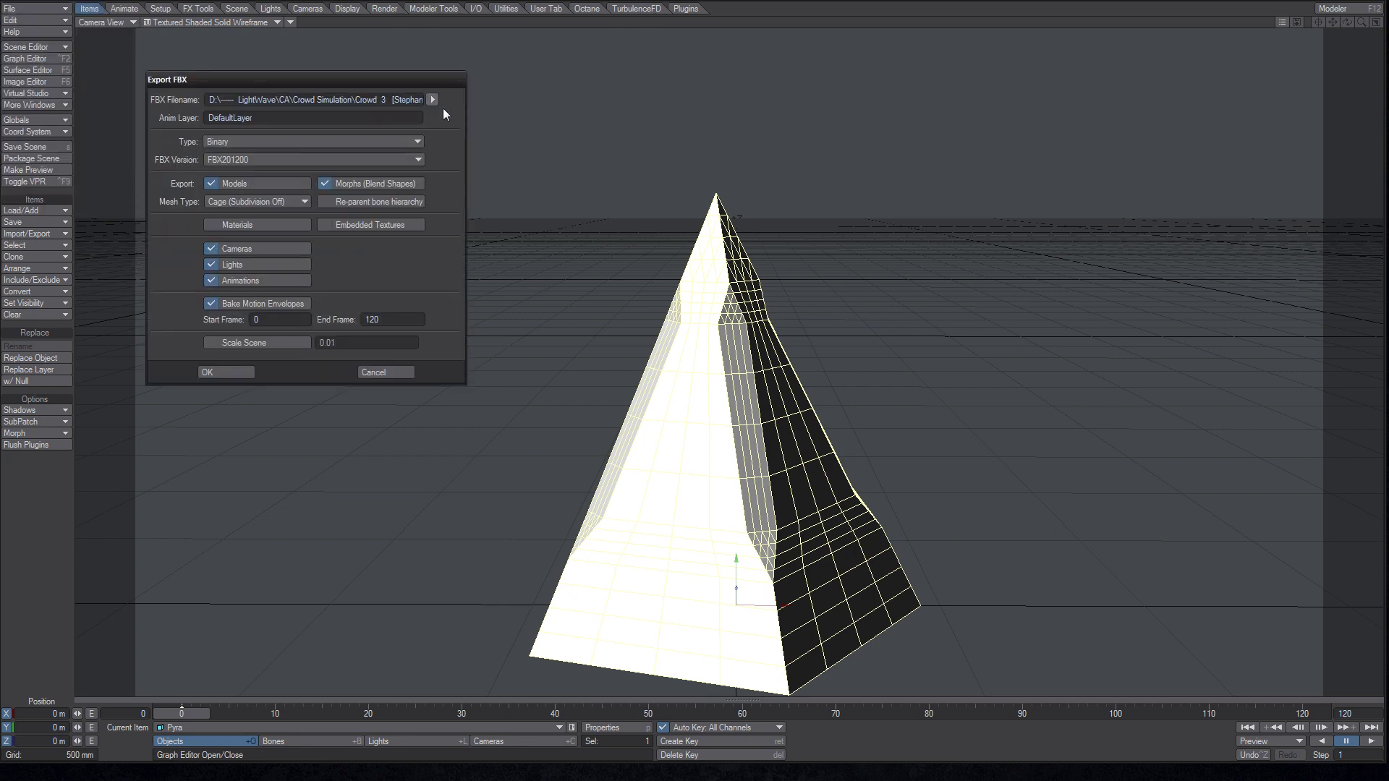
{"action": "left_click", "coordinate": [282, 158]}
{"action": "left_click", "coordinate": [410, 297]}
{"action": "left_click", "coordinate": [282, 204]}
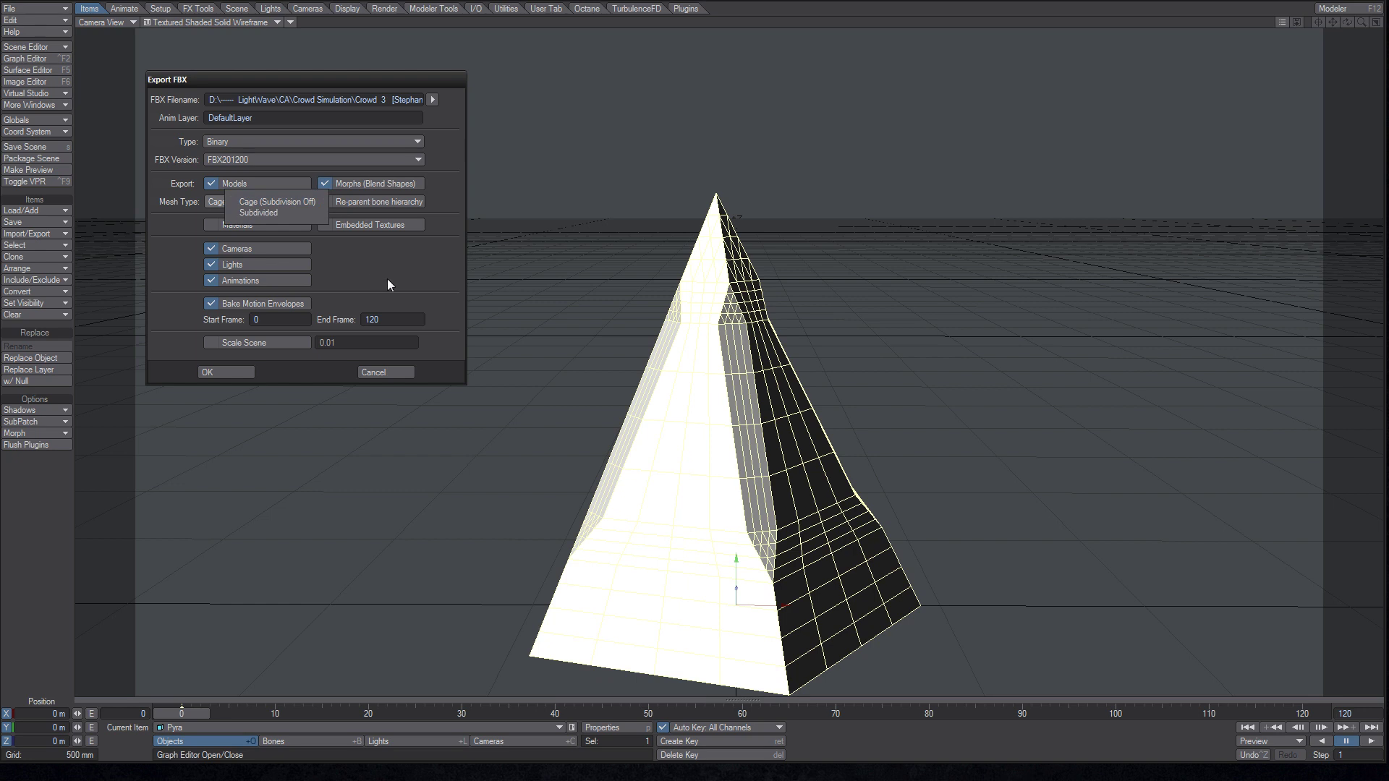
{"action": "left_click", "coordinate": [358, 254]}
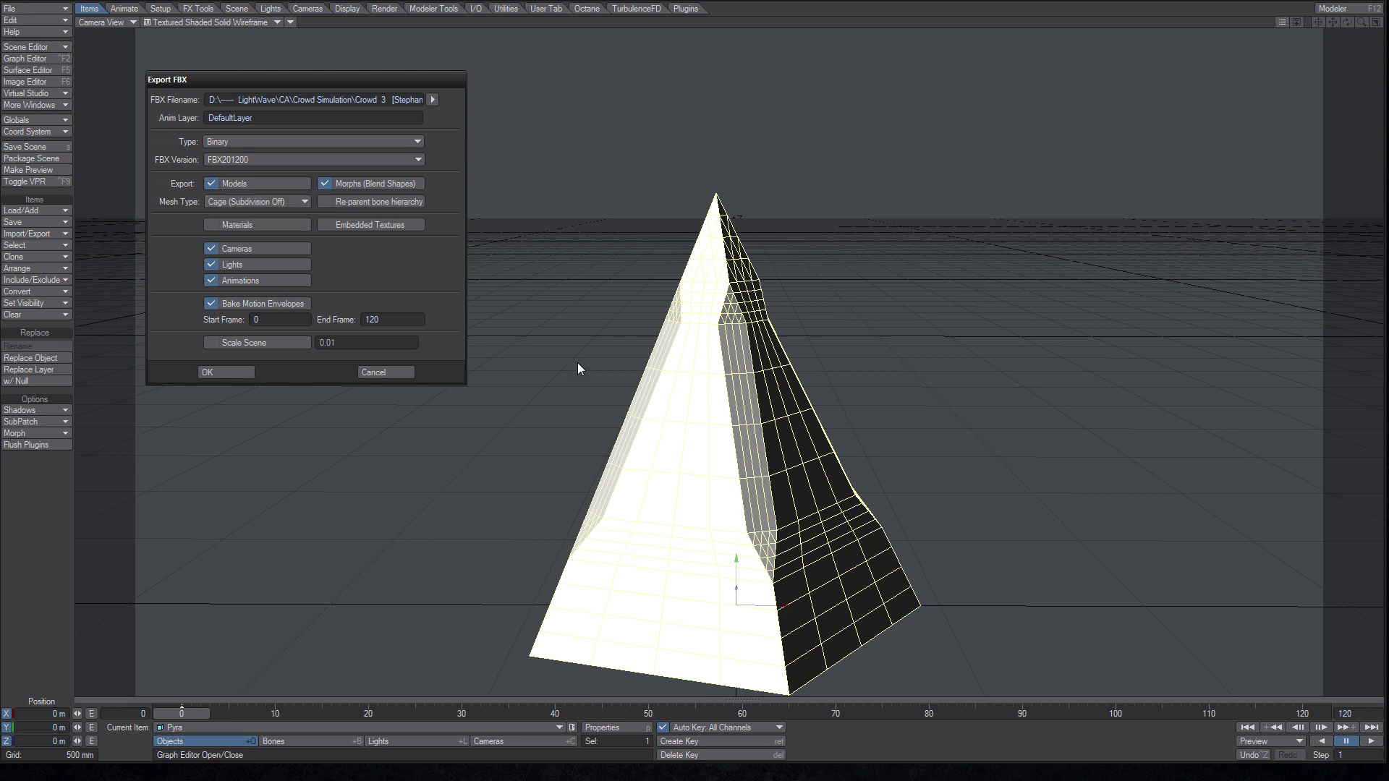
{"action": "left_click", "coordinate": [393, 372]}
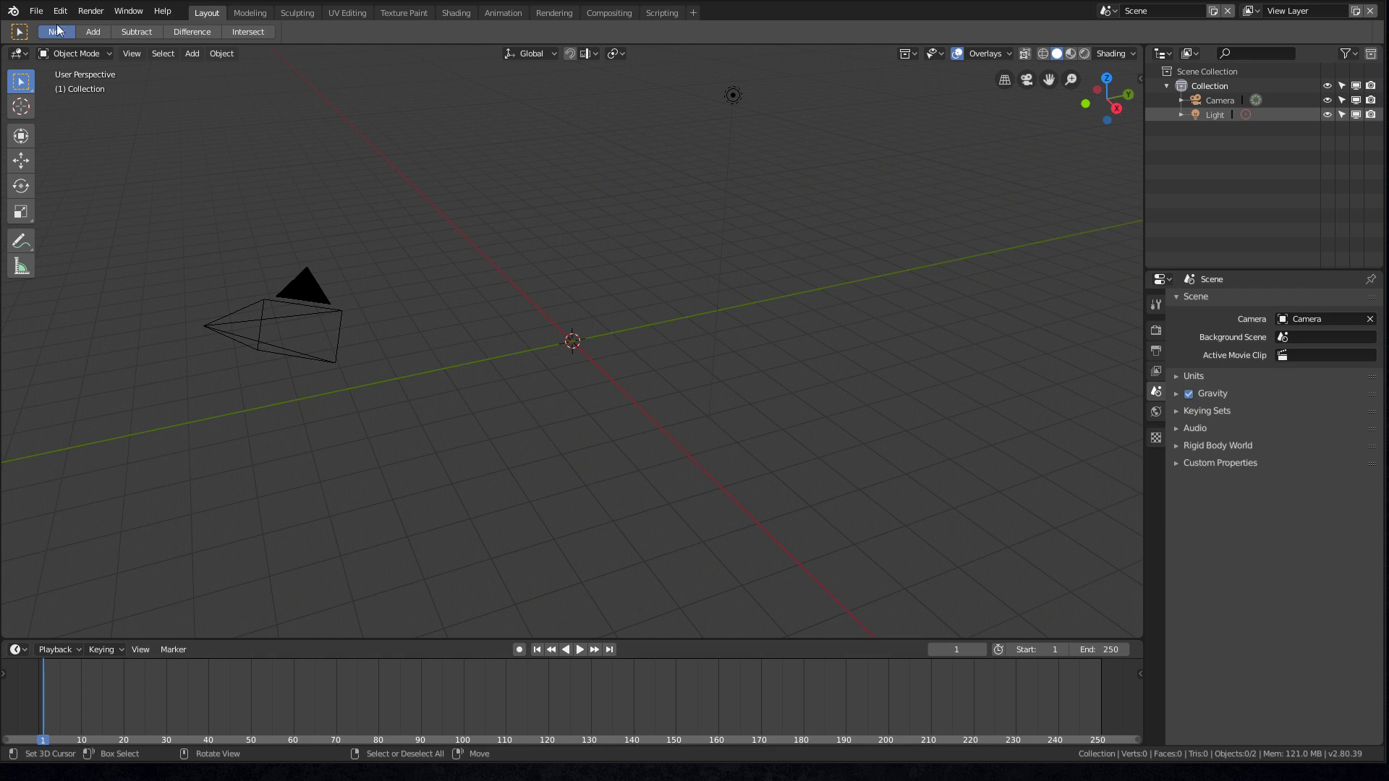
Step: Switch to Blender and import FbxC-01d.fbx from the exported folder inside Fbx Cam on the Desktop
{"action": "left_click", "coordinate": [35, 11]}
{"action": "mouse_move", "coordinate": [146, 280]}
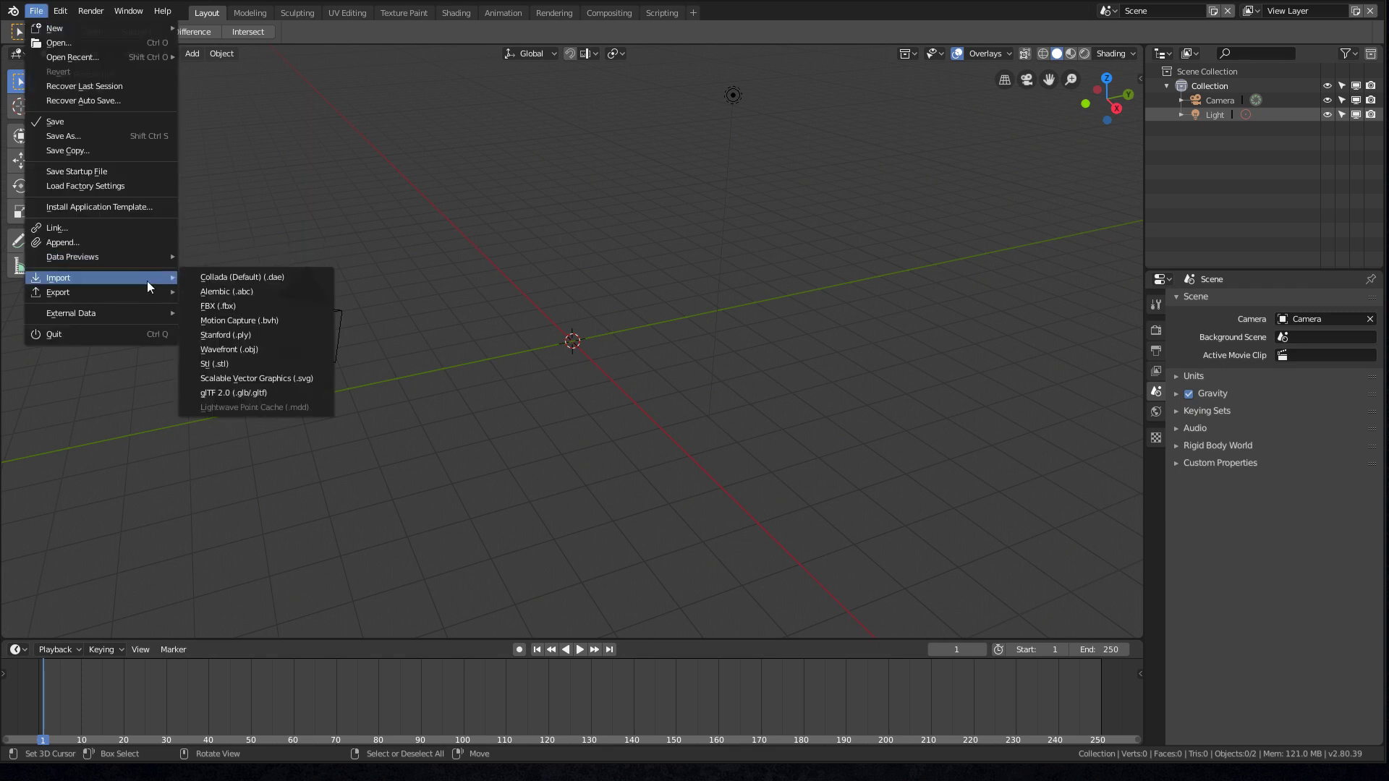
{"action": "left_click", "coordinate": [254, 310]}
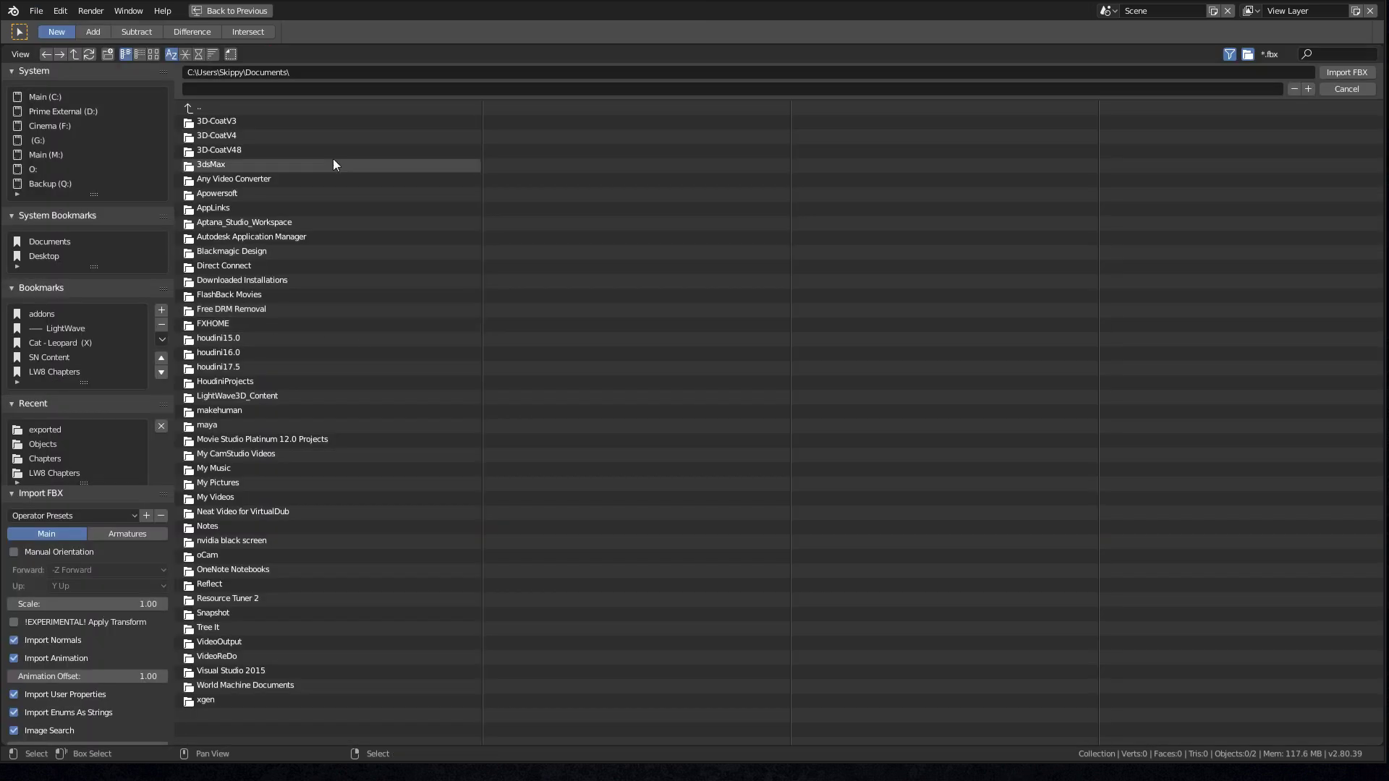
{"action": "left_click", "coordinate": [44, 256]}
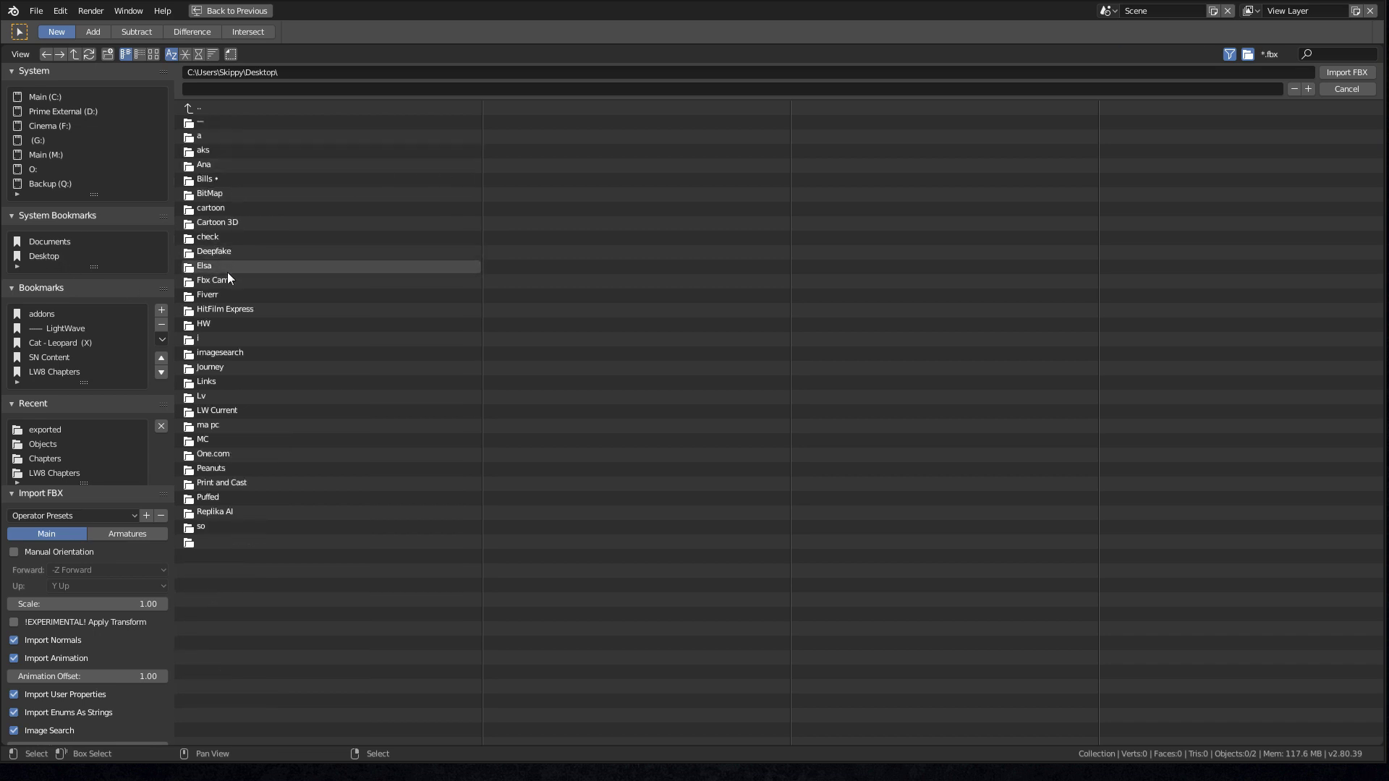
{"action": "left_click", "coordinate": [223, 281]}
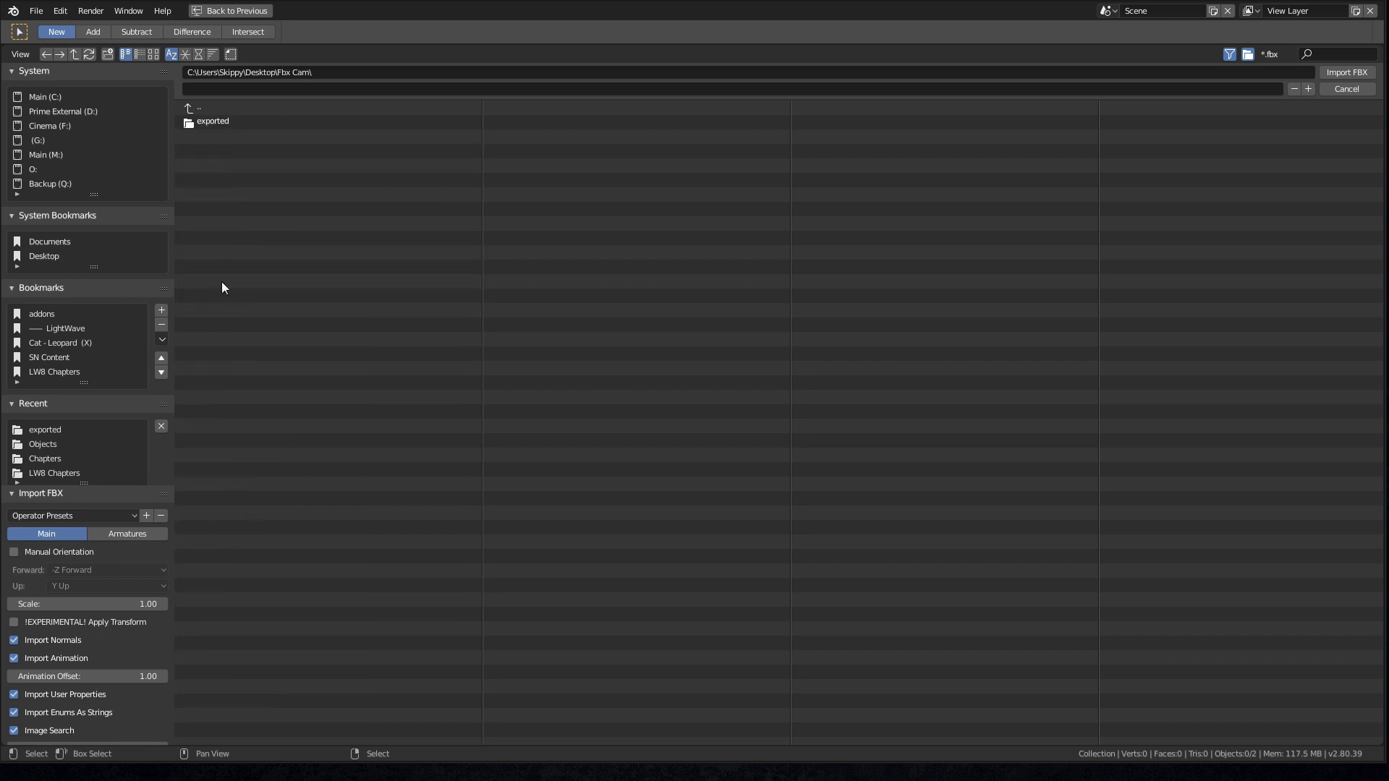
{"action": "left_click", "coordinate": [219, 125]}
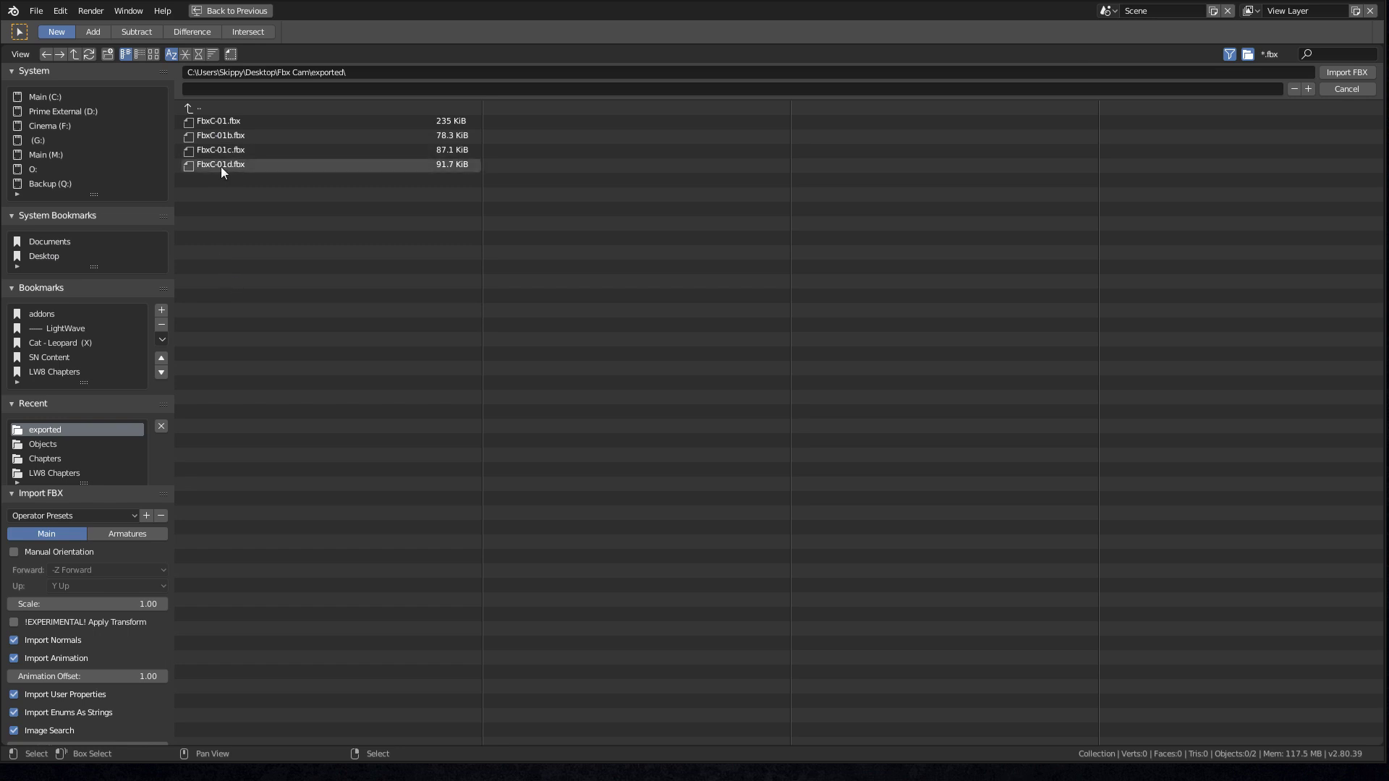
{"action": "left_click", "coordinate": [227, 164]}
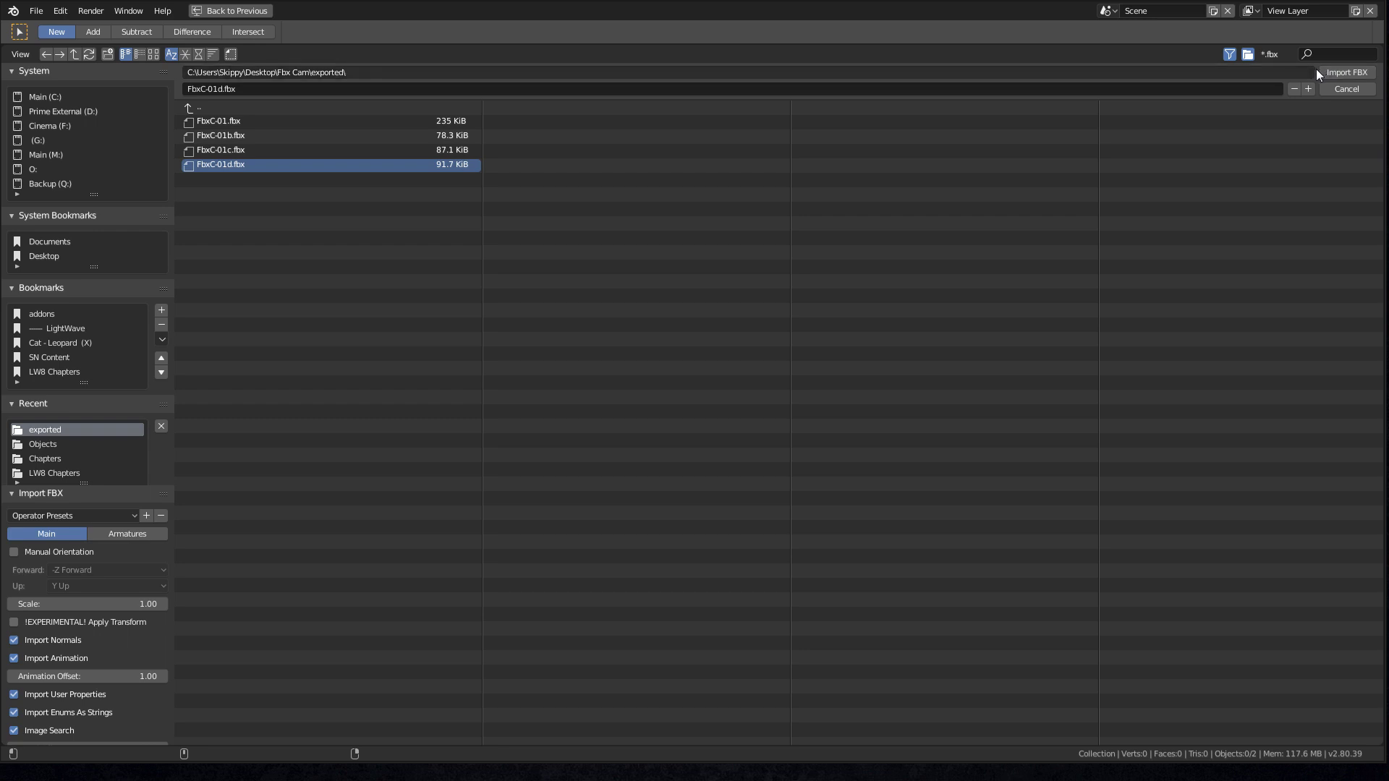
{"action": "left_click", "coordinate": [15, 553]}
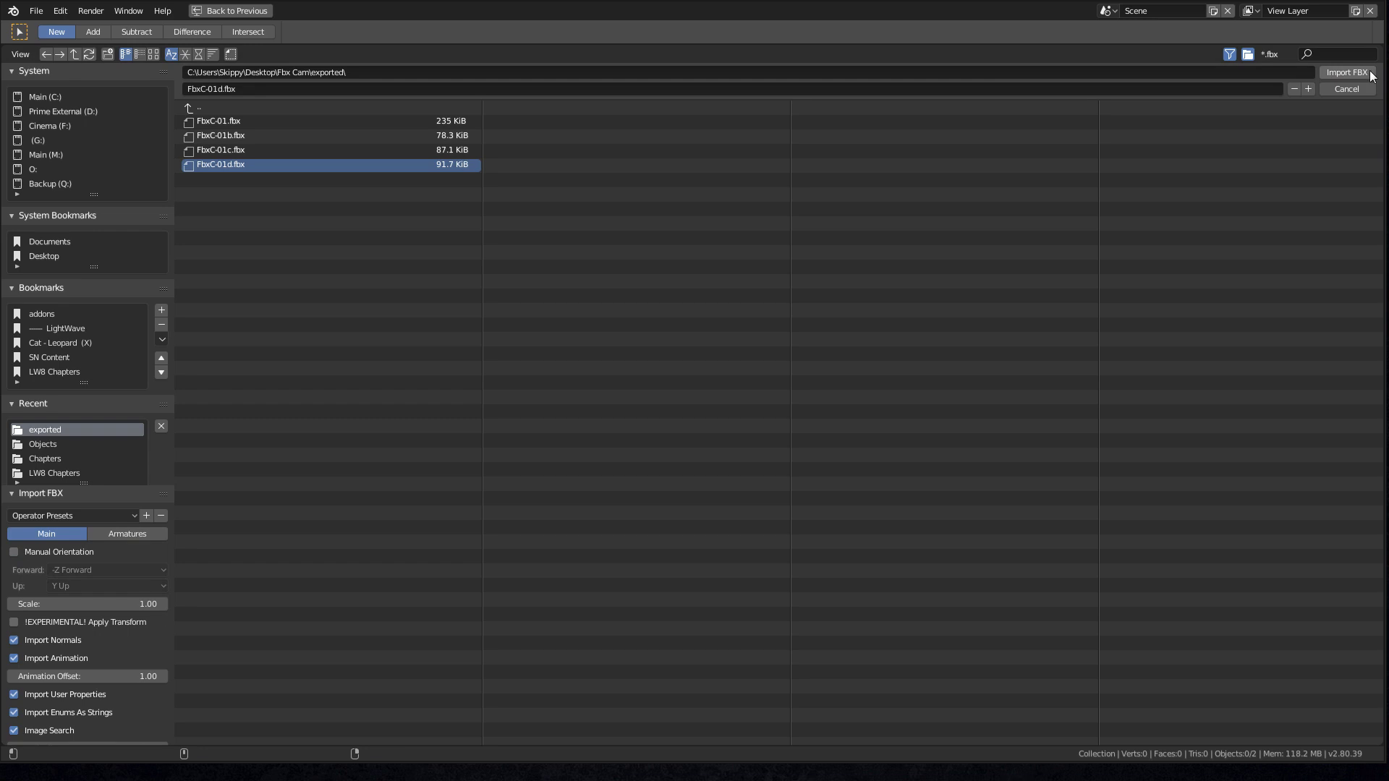
{"action": "left_click", "coordinate": [1348, 73]}
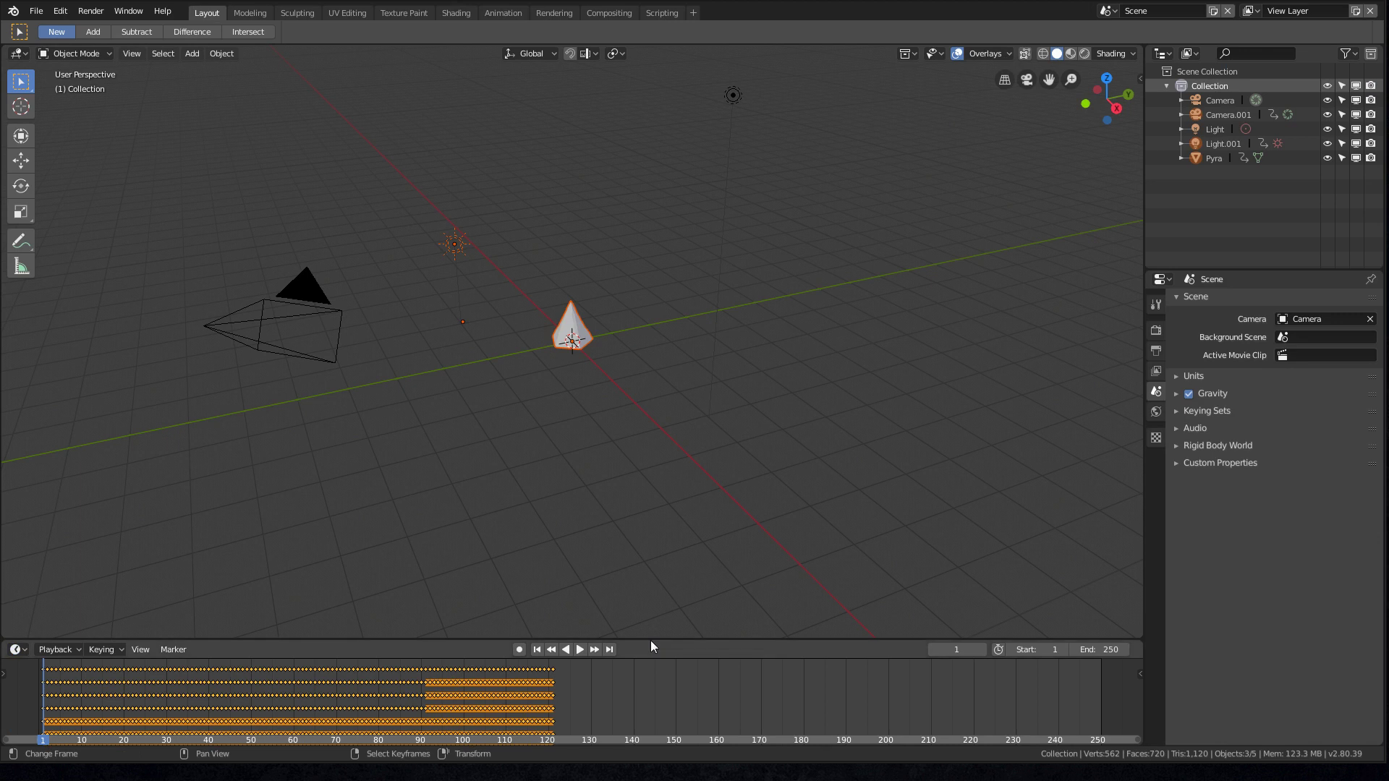
Step: Enlarge the timeline area and select the MorphBlend shape key of the imported Pyra object
{"action": "left_click_drag", "start_coordinate": [644, 640], "coordinate": [635, 547]}
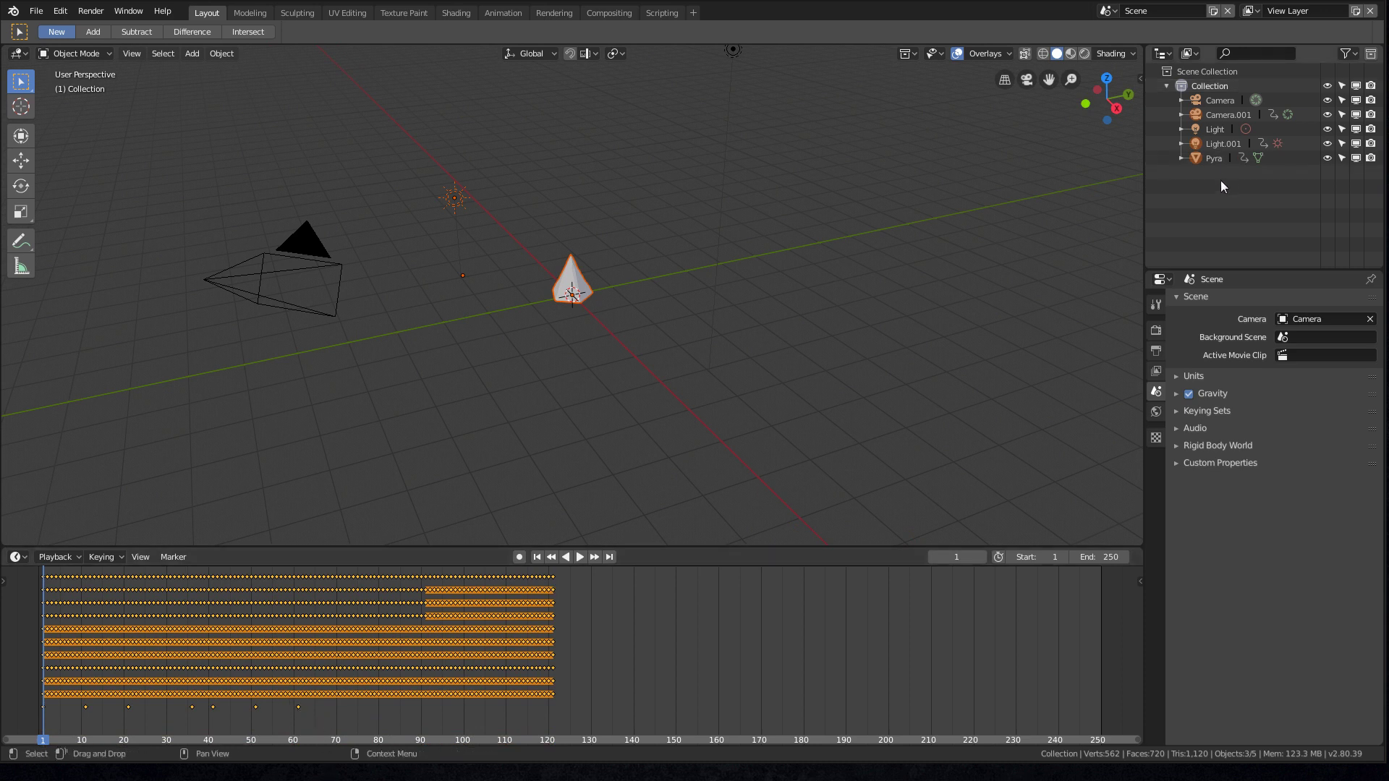
{"action": "left_click", "coordinate": [1218, 159]}
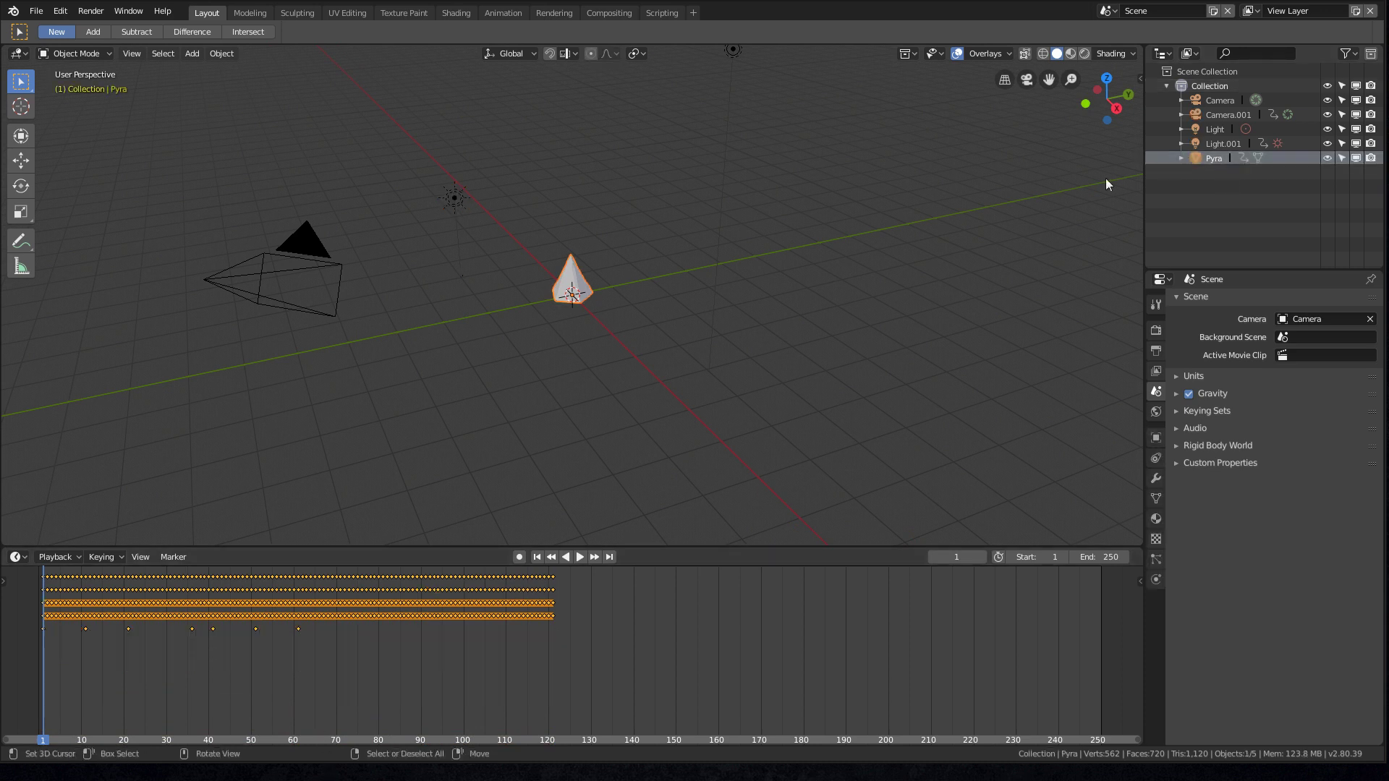
{"action": "key", "text": "KP_Decimal"}
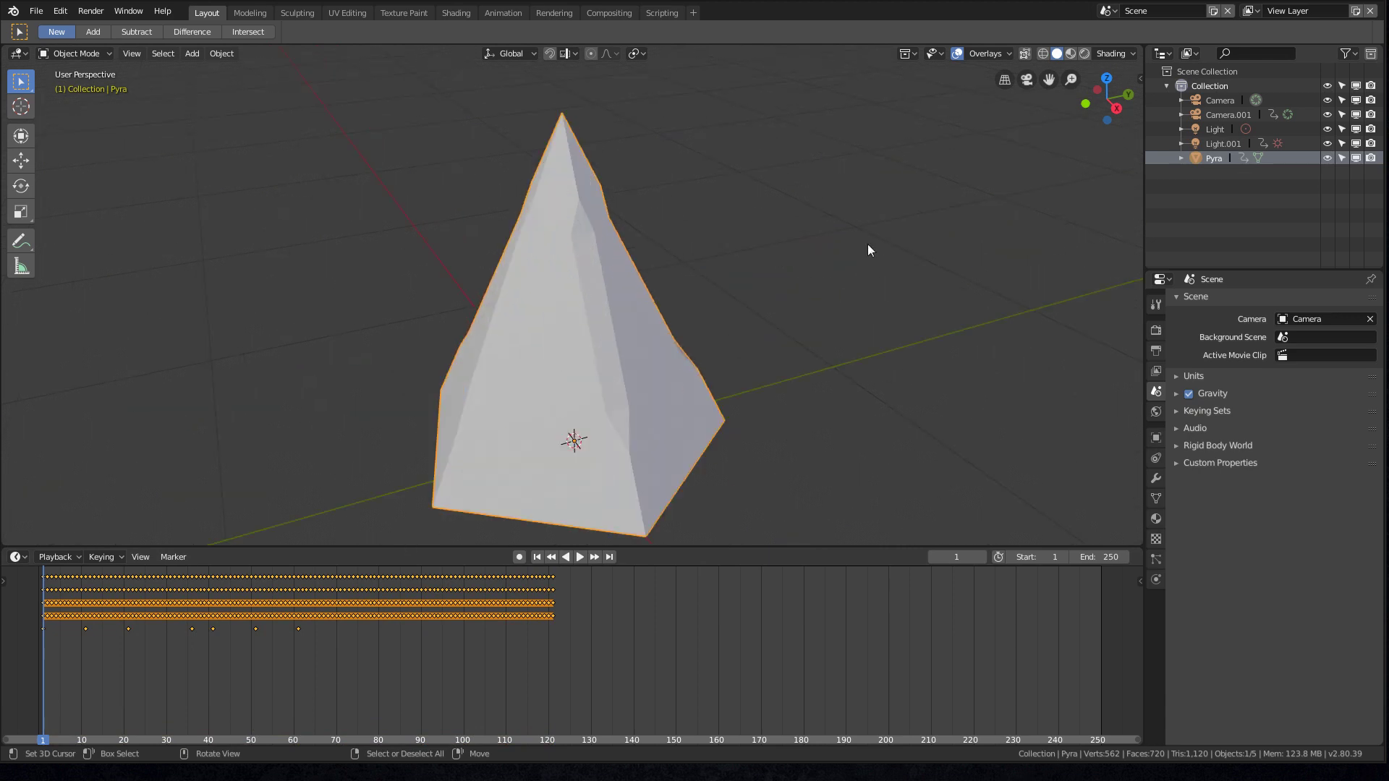
{"action": "left_click", "coordinate": [1156, 499]}
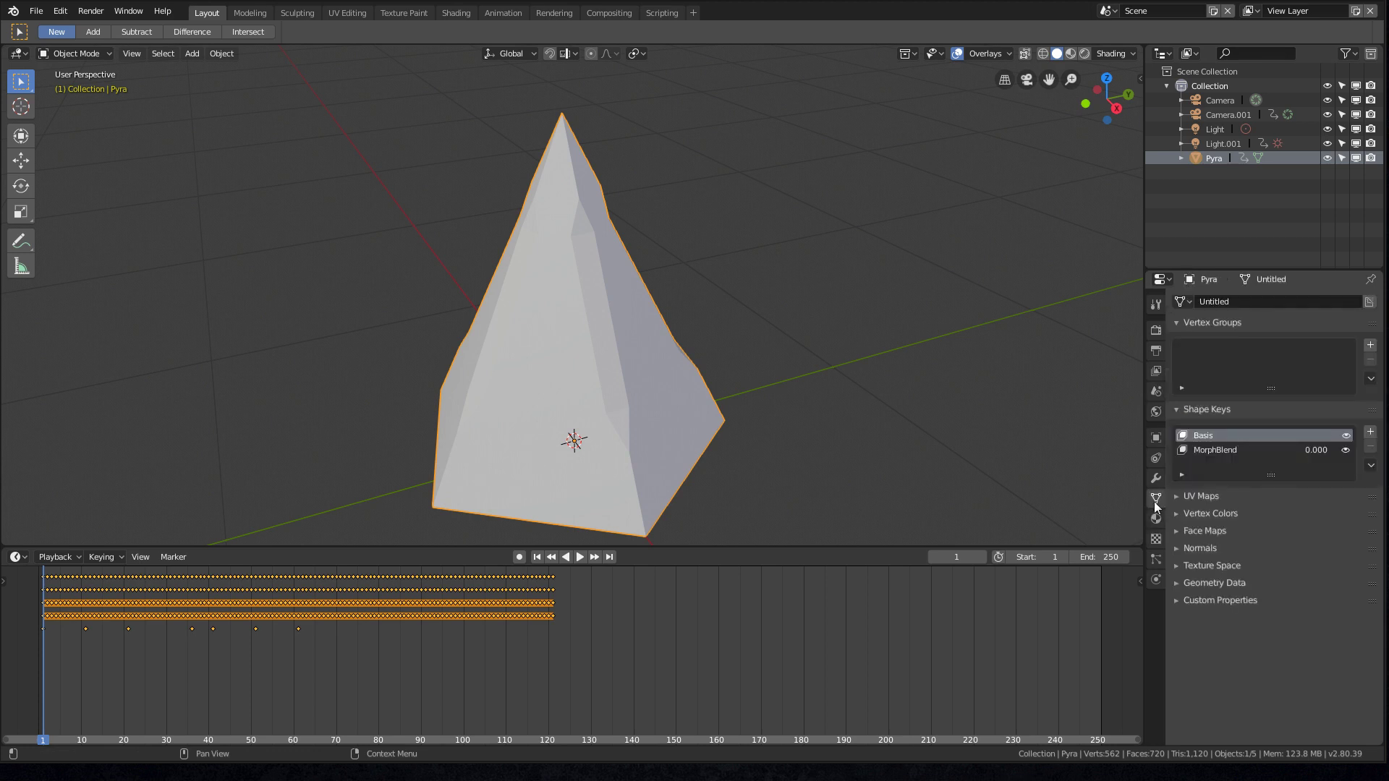
{"action": "left_click", "coordinate": [1221, 451]}
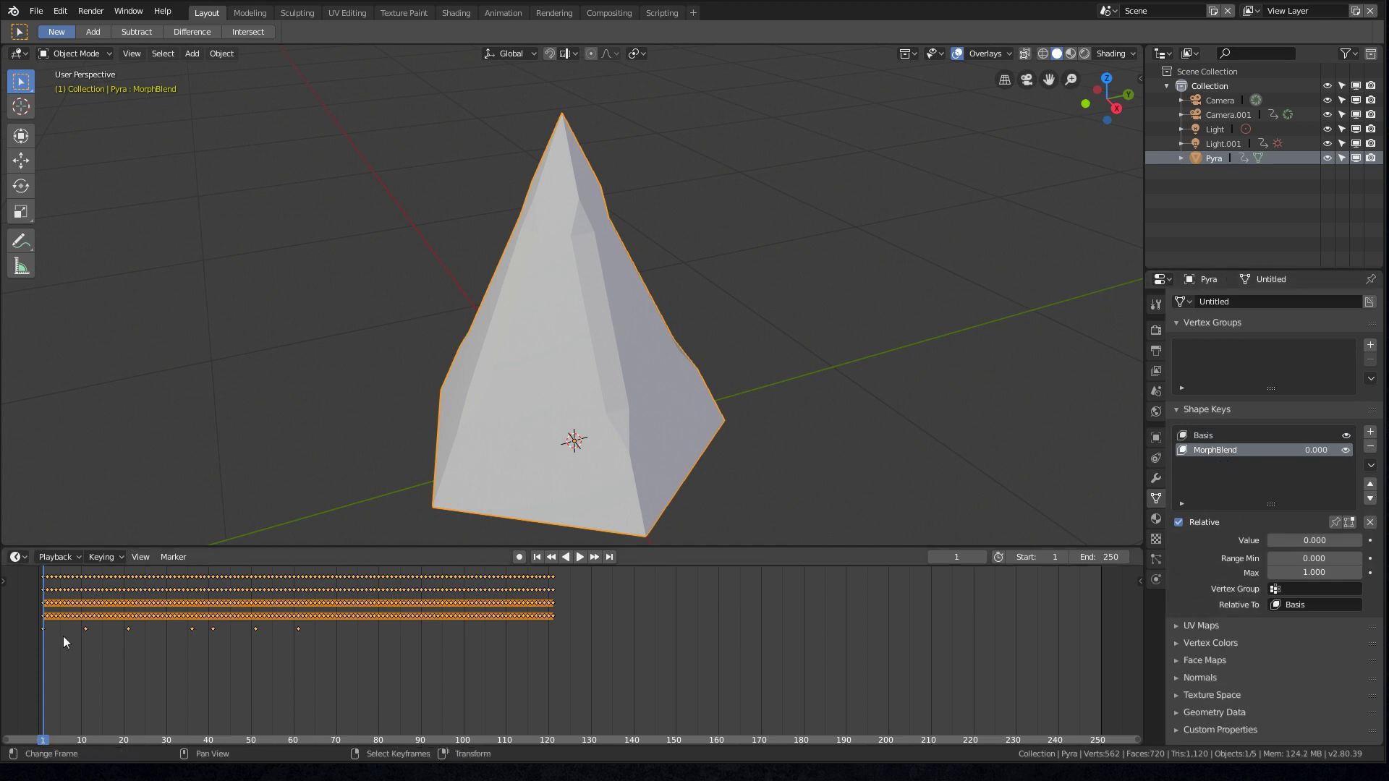
Step: Play and scrub the animation between frames 1 and 61, examining Pyra's MorphBlend deformation from several angles and stopping at frame 51
{"action": "key", "text": "space"}
{"action": "left_click_drag", "start_coordinate": [102, 670], "coordinate": [42, 654]}
{"action": "key", "text": "space"}
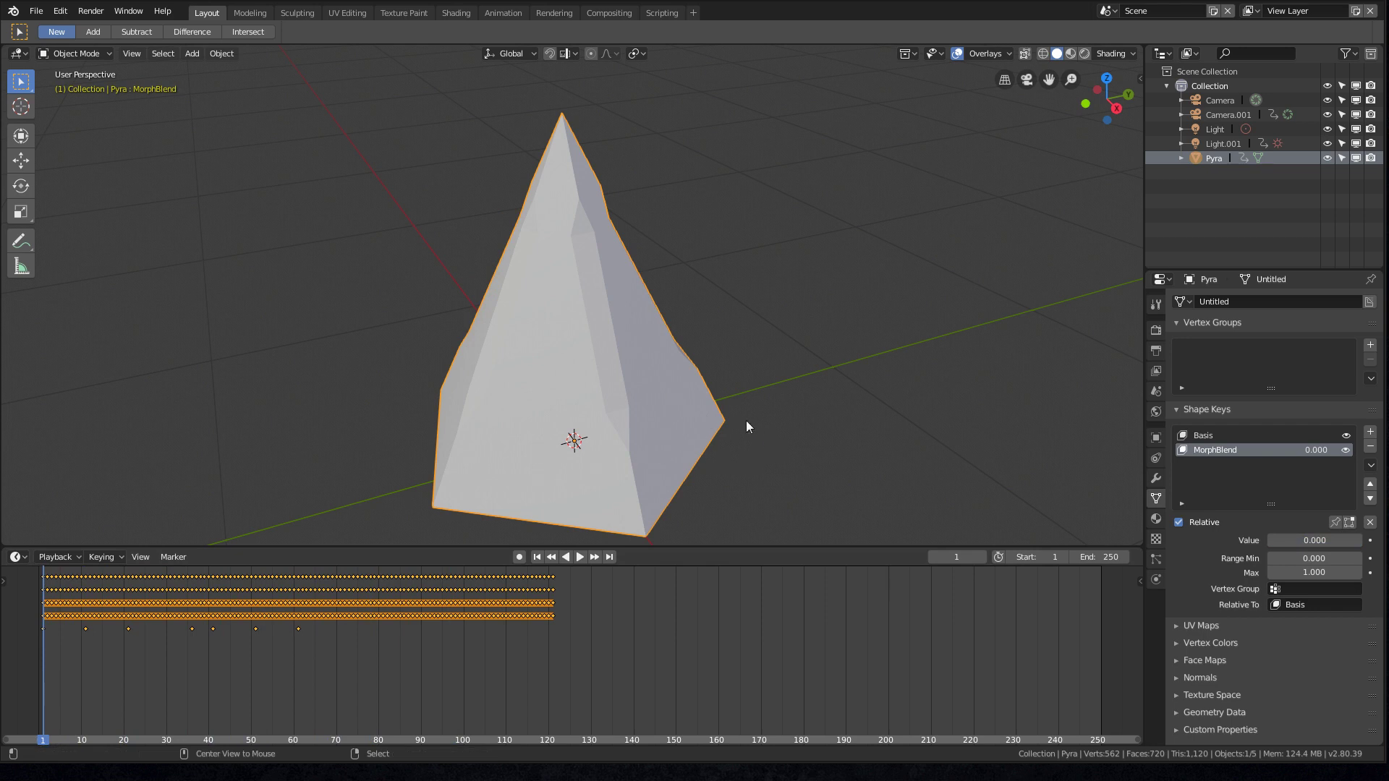
{"action": "middle_click_drag", "start_coordinate": [748, 426], "coordinate": [507, 477]}
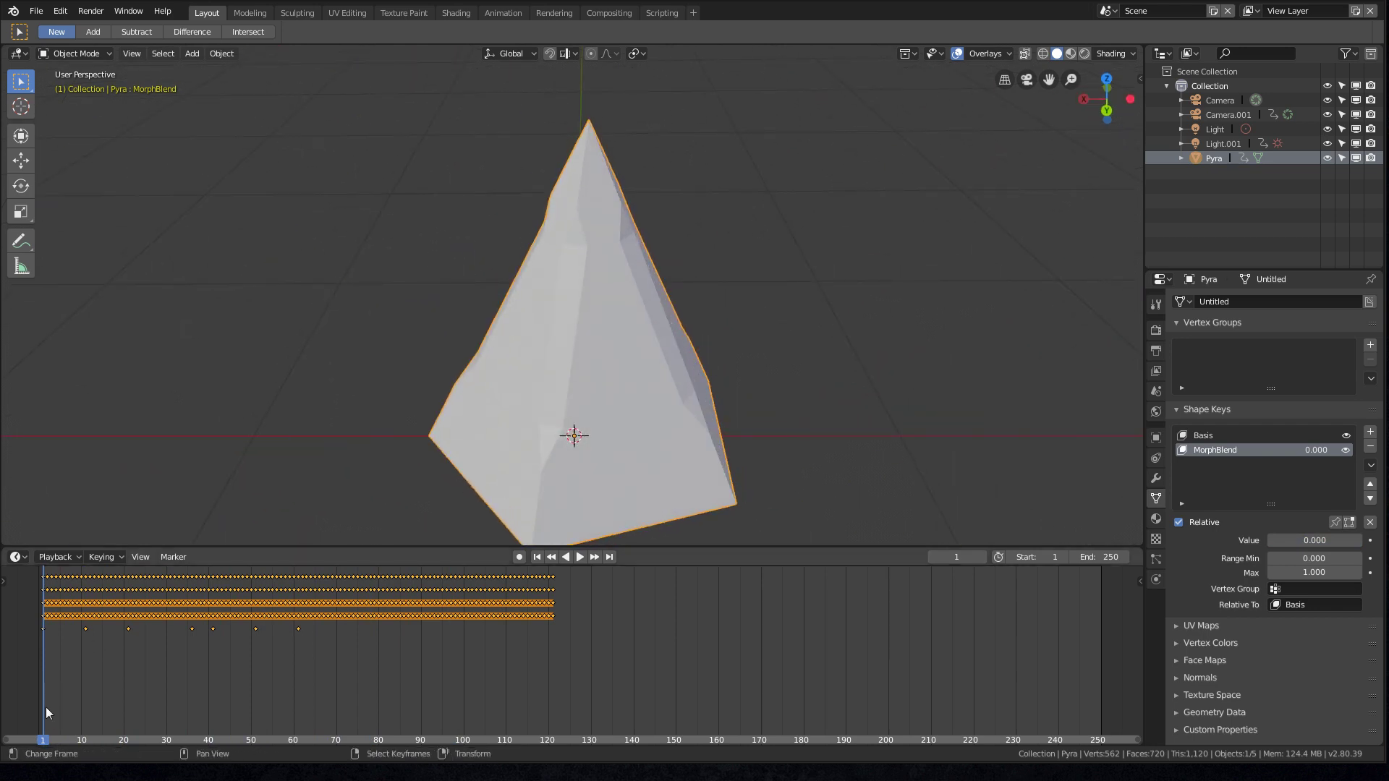
{"action": "key", "text": "space"}
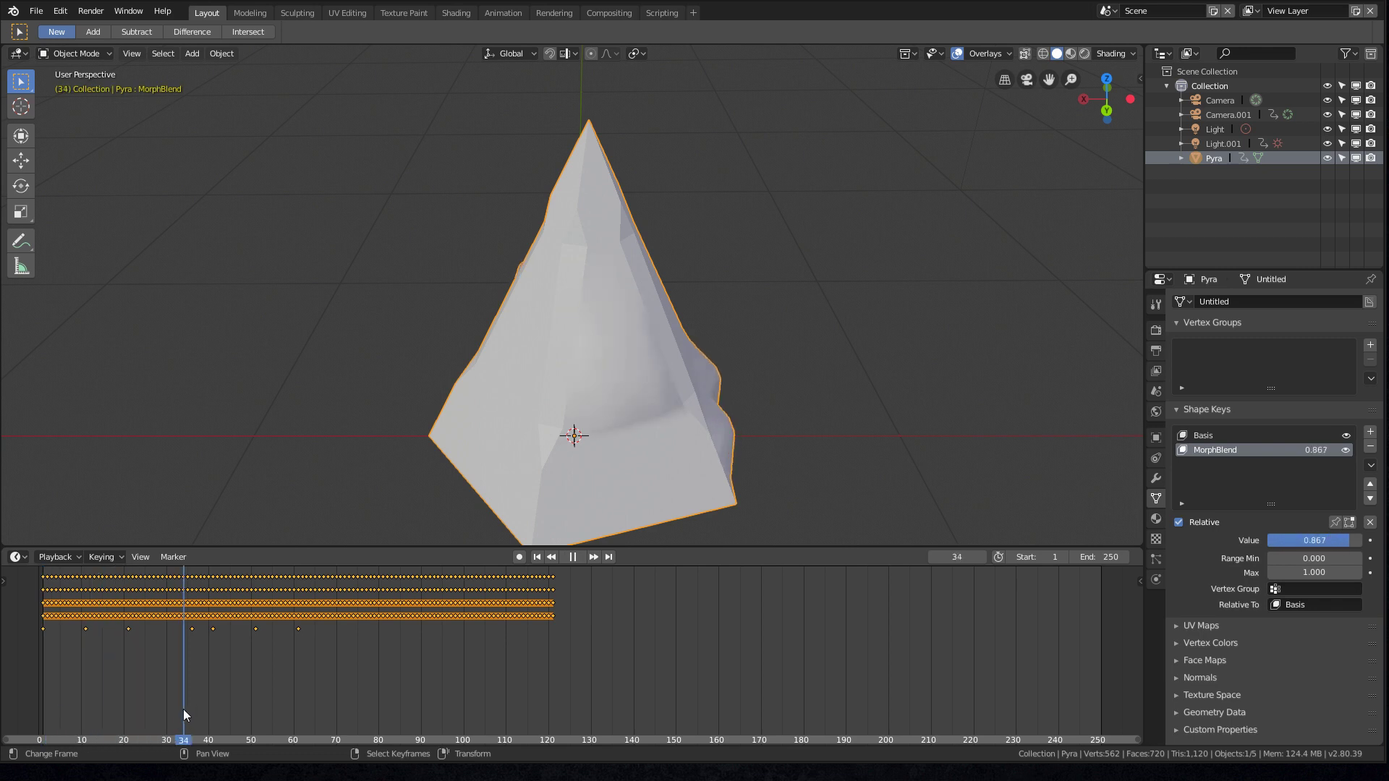
{"action": "key", "text": "space"}
{"action": "middle_click_drag", "start_coordinate": [312, 479], "coordinate": [403, 450]}
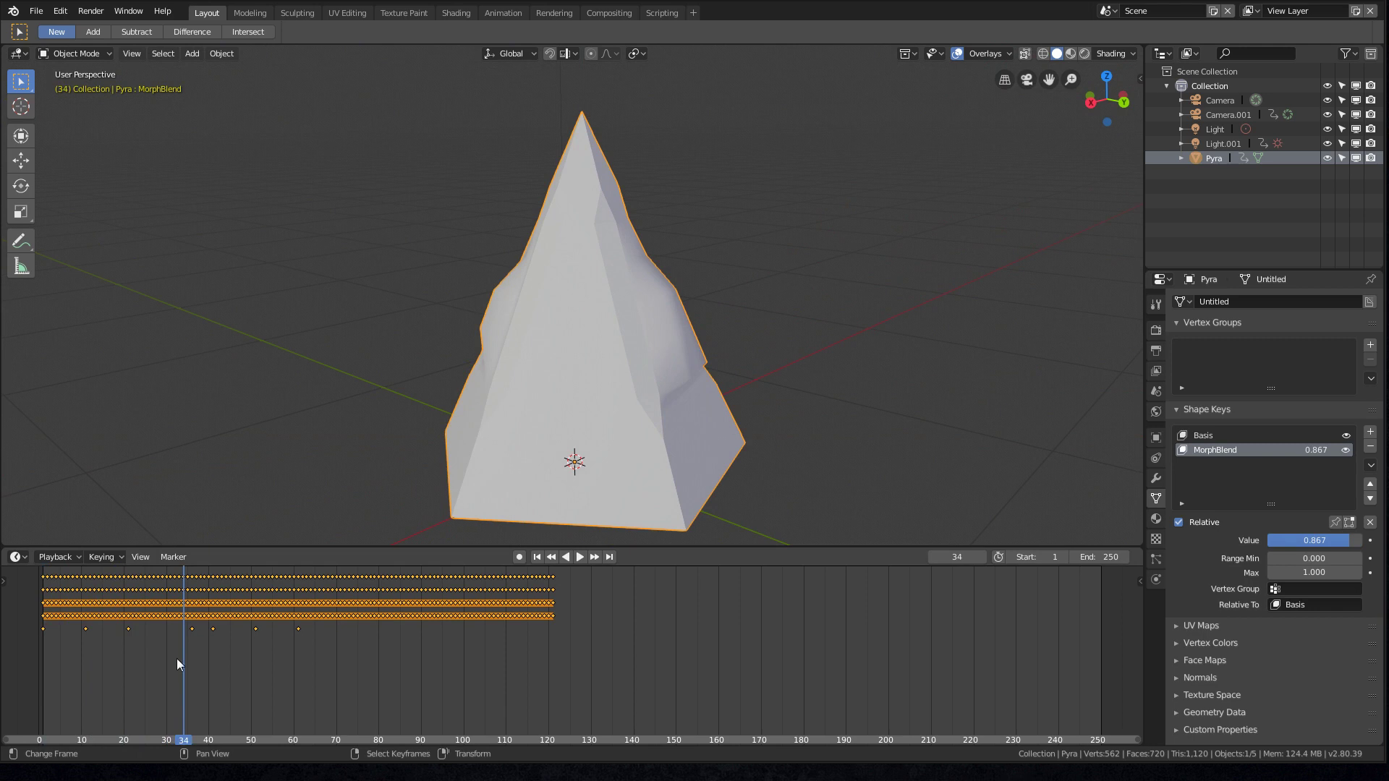
{"action": "left_click_drag", "start_coordinate": [182, 683], "coordinate": [301, 667]}
{"action": "key", "text": "space"}
{"action": "key", "text": "space"}
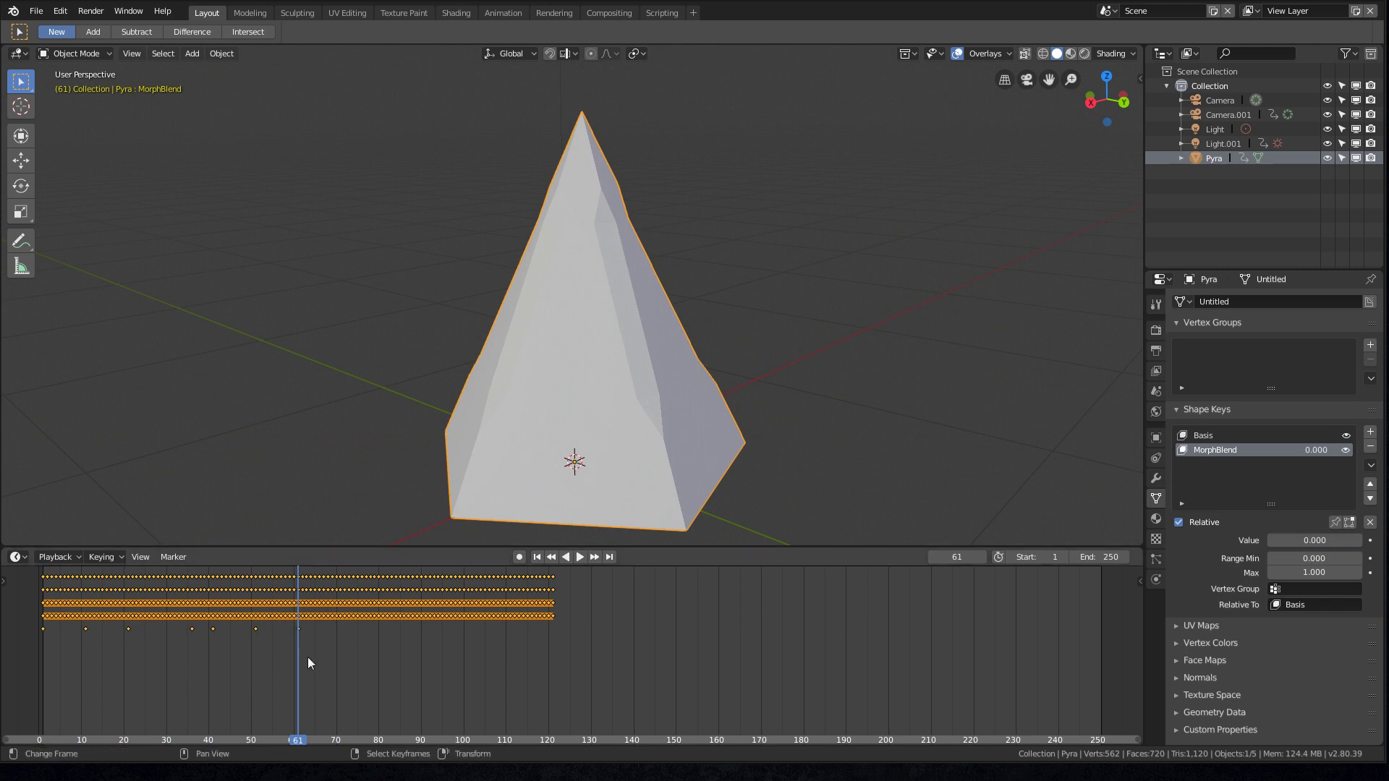
{"action": "left_click_drag", "start_coordinate": [298, 655], "coordinate": [254, 650]}
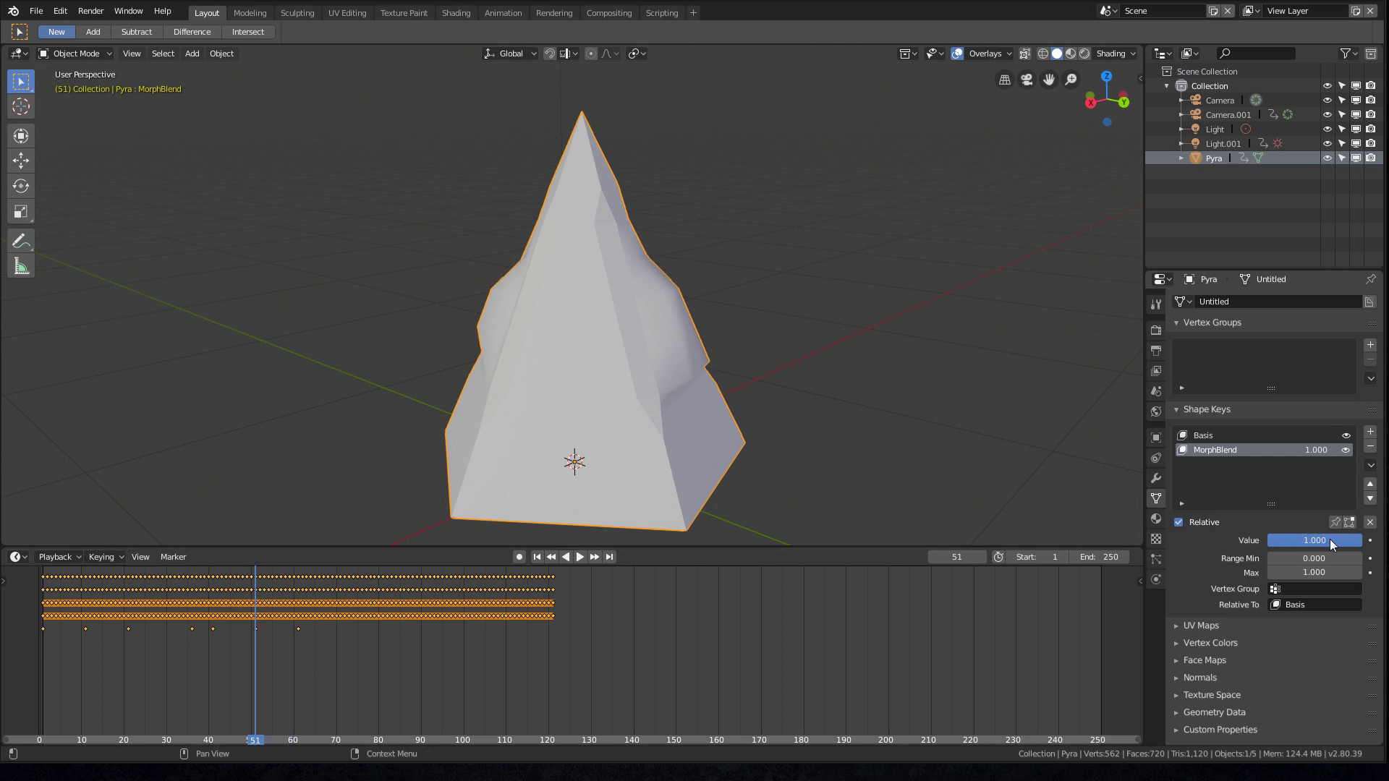
{"action": "left_click_drag", "start_coordinate": [1322, 540], "coordinate": [1262, 540]}
{"action": "key", "text": "Escape"}
{"action": "key", "text": "Escape"}
Step: Try turning off the Relative option of Pyra's shape keys, and turn it back on
{"action": "left_click", "coordinate": [1207, 523]}
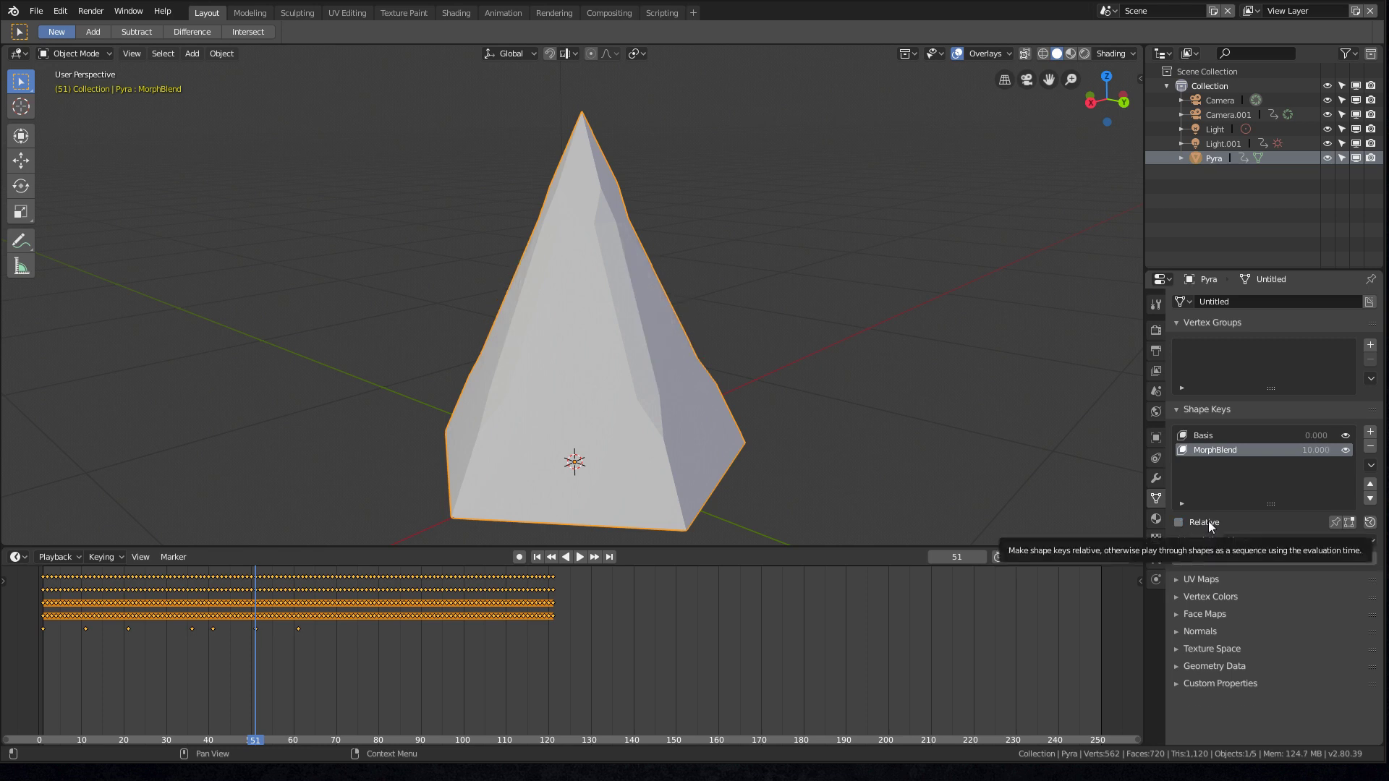
{"action": "left_click", "coordinate": [1207, 522]}
{"action": "left_click", "coordinate": [1208, 522]}
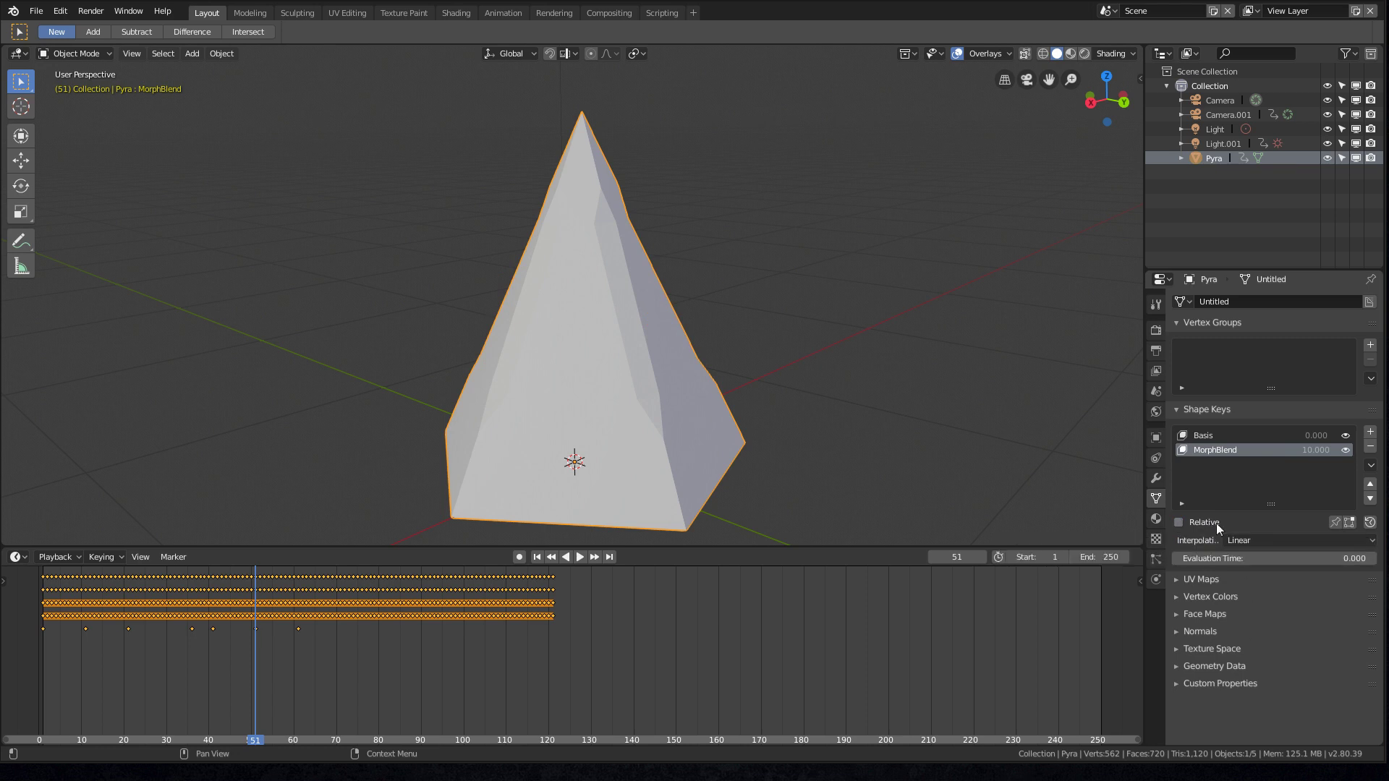
{"action": "left_click", "coordinate": [1206, 520]}
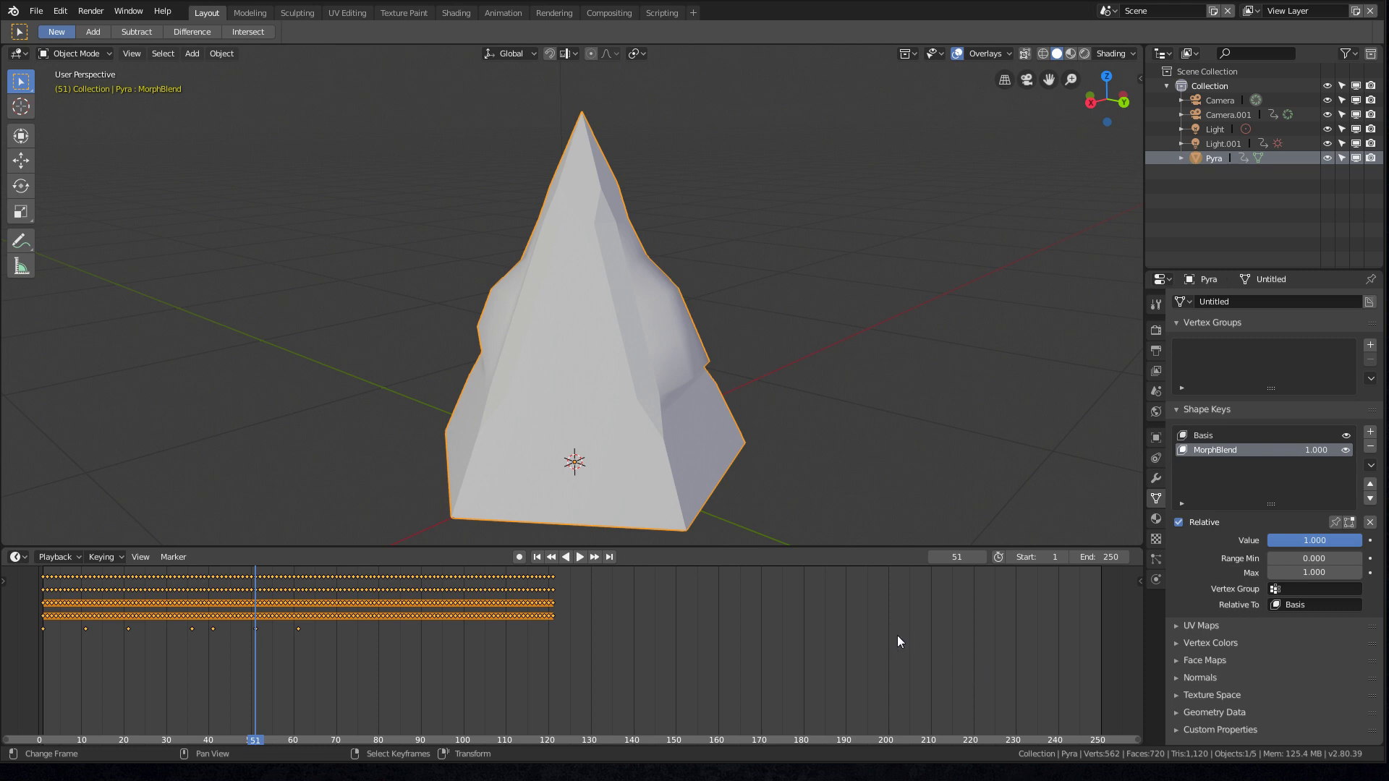
Step: Go to frame 32 and compare the imported Camera.001 with the default Camera in the scene and in their lens settings
{"action": "left_click_drag", "start_coordinate": [257, 705], "coordinate": [175, 651]}
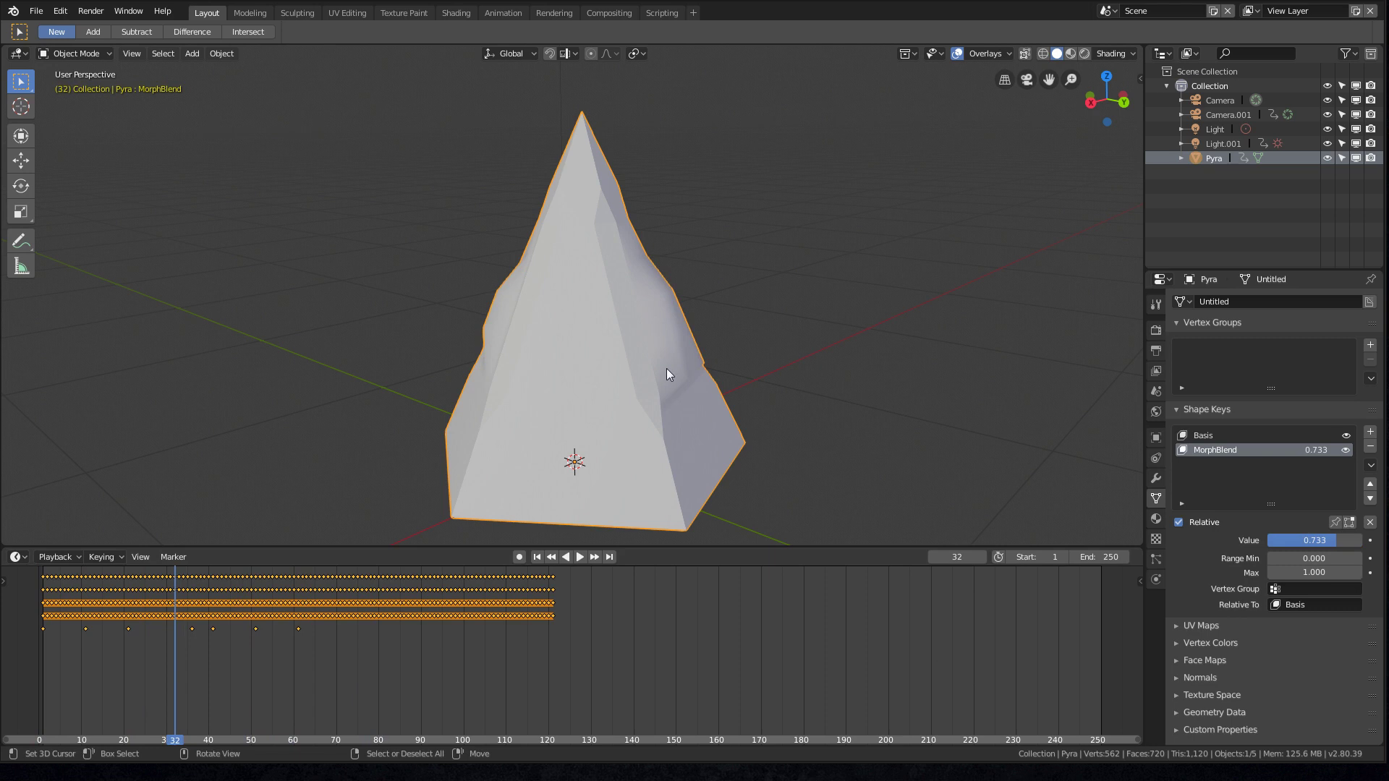
{"action": "middle_click_drag", "start_coordinate": [666, 367], "coordinate": [410, 310]}
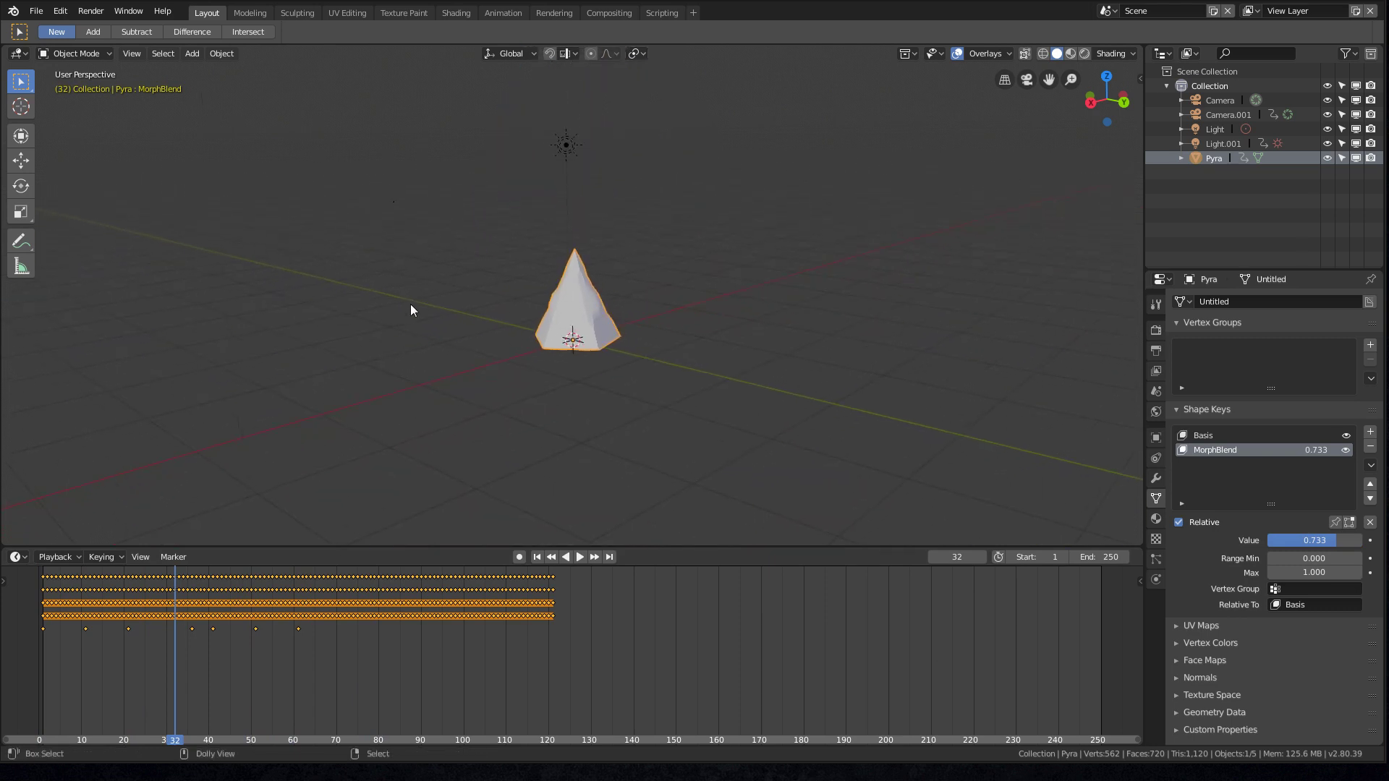
{"action": "left_click", "coordinate": [1230, 114]}
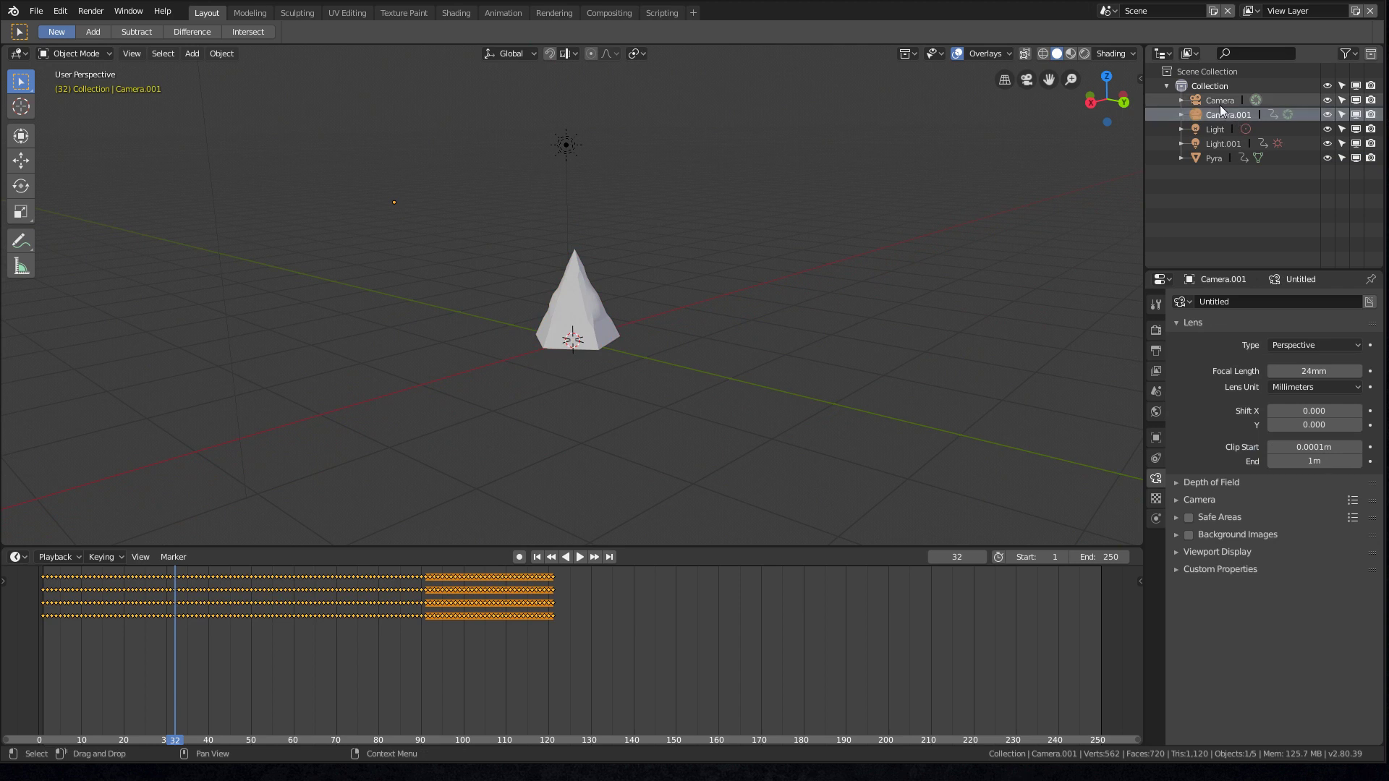
{"action": "left_click", "coordinate": [1222, 105]}
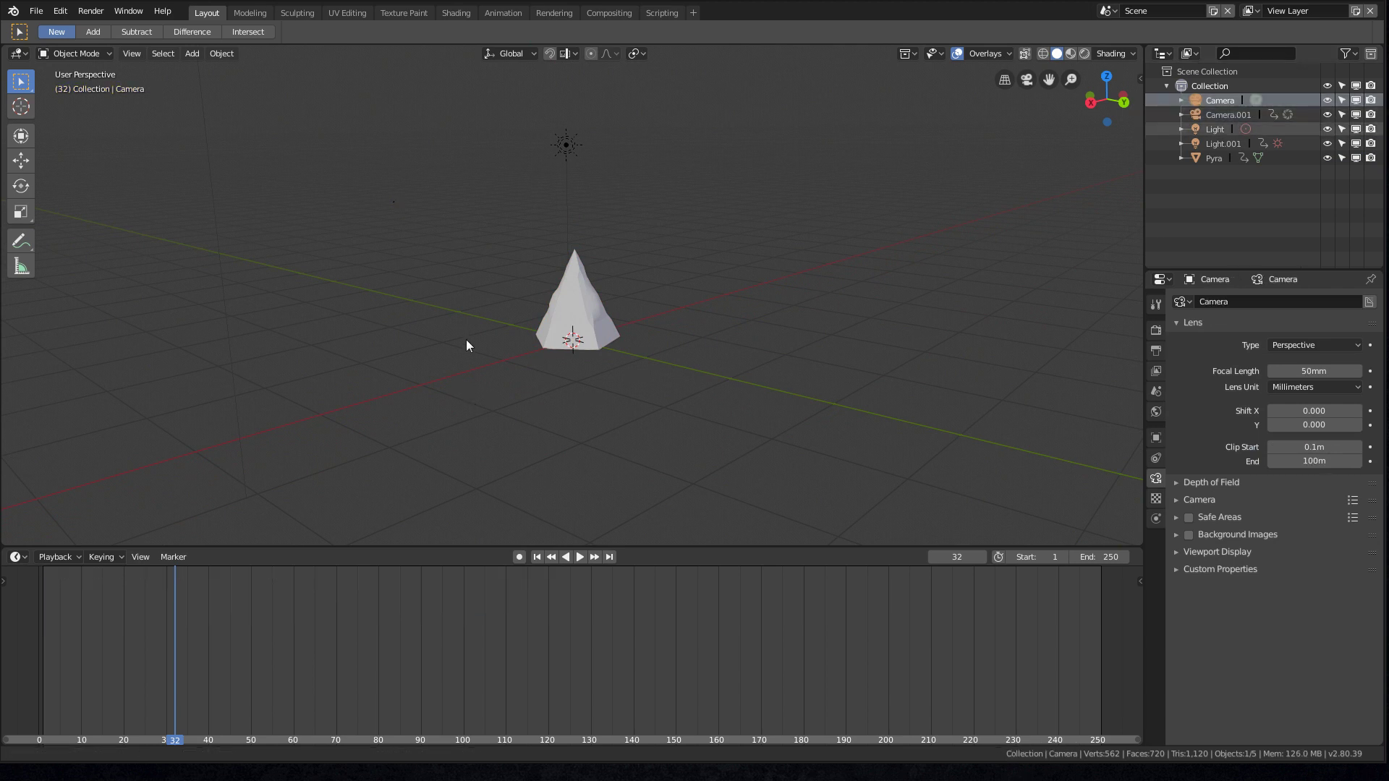
{"action": "scroll", "coordinate": [466, 346], "scroll_direction": "down", "scroll_amount": 4}
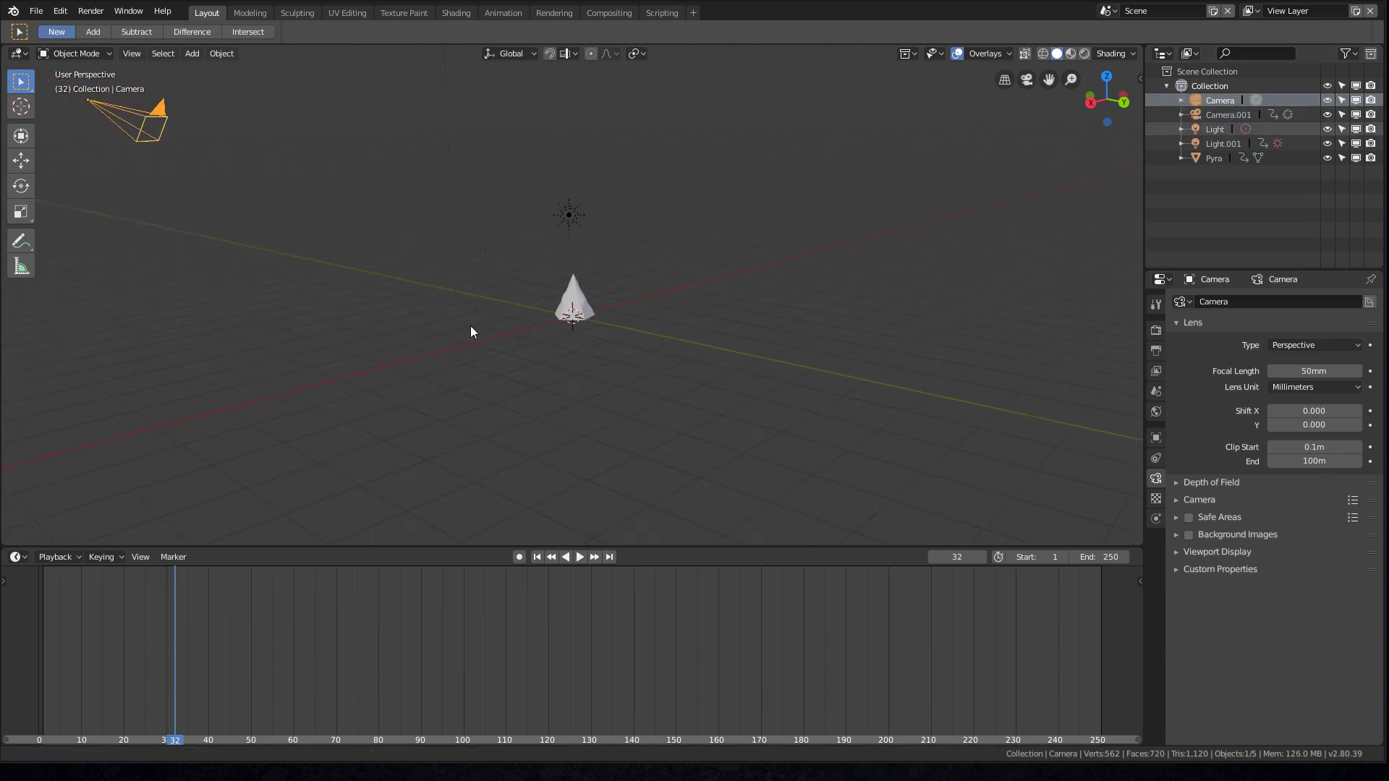
{"action": "scroll", "coordinate": [471, 331], "scroll_direction": "down", "scroll_amount": 1}
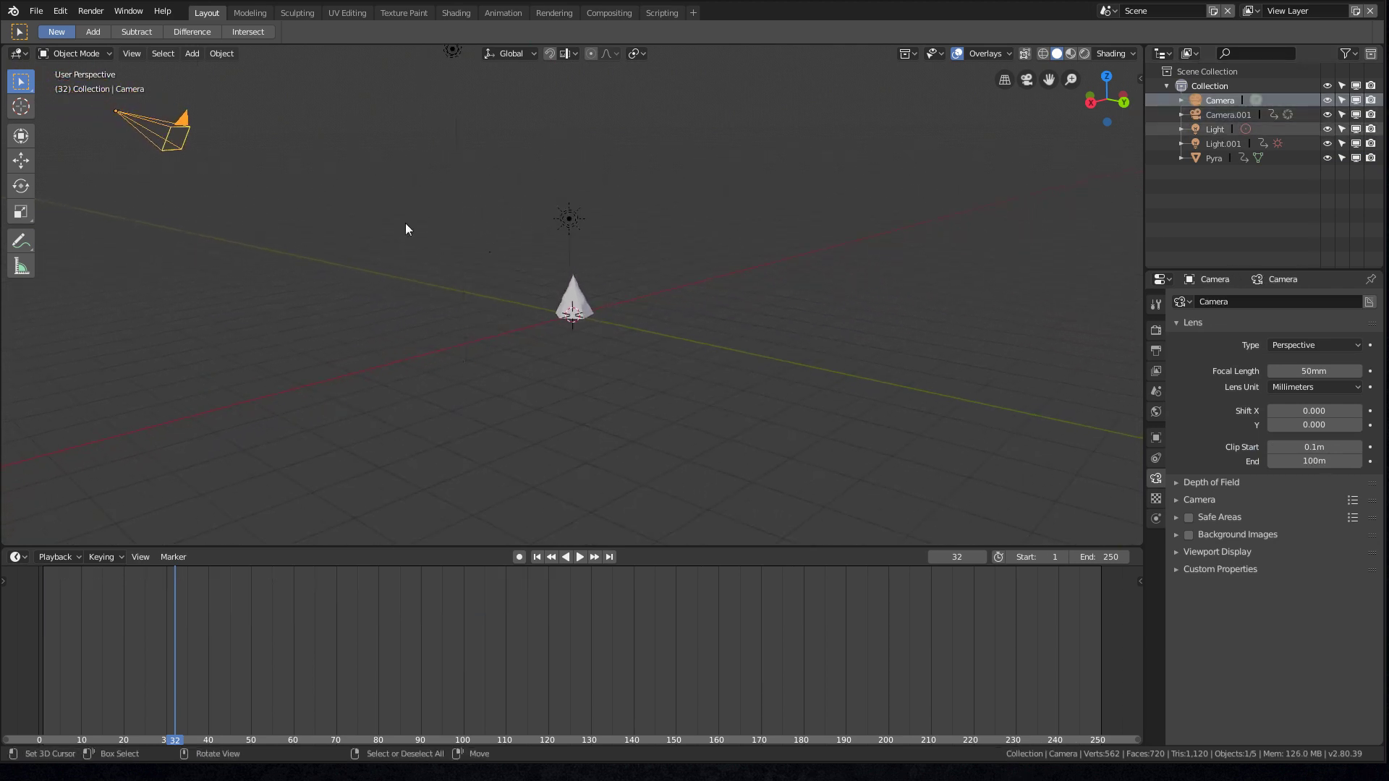
{"action": "left_click", "coordinate": [1231, 114]}
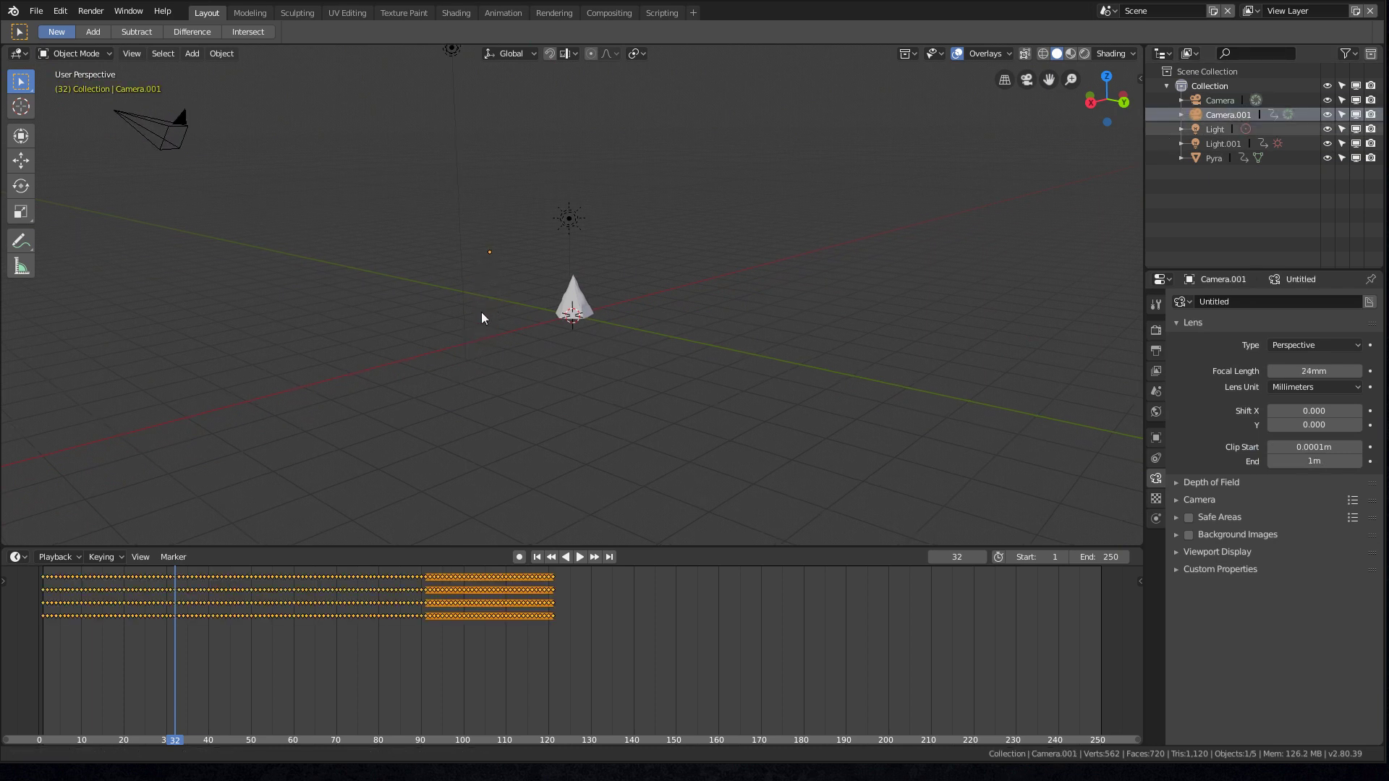
{"action": "middle_click_drag", "start_coordinate": [480, 311], "coordinate": [459, 280], "text": "ctrl+shift"}
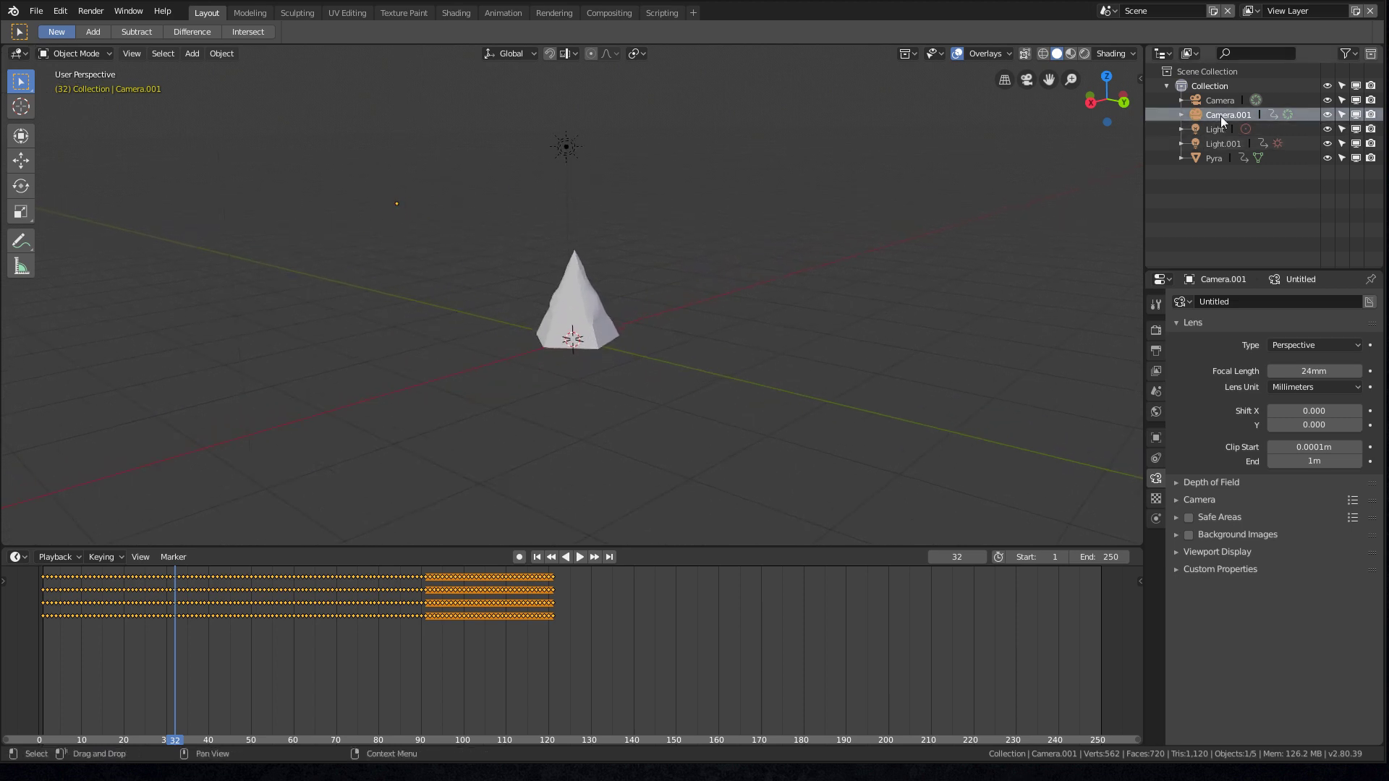
Step: Examine the imported Camera.001's sensor settings and set its viewport display size to 50 m
{"action": "left_click", "coordinate": [1181, 114]}
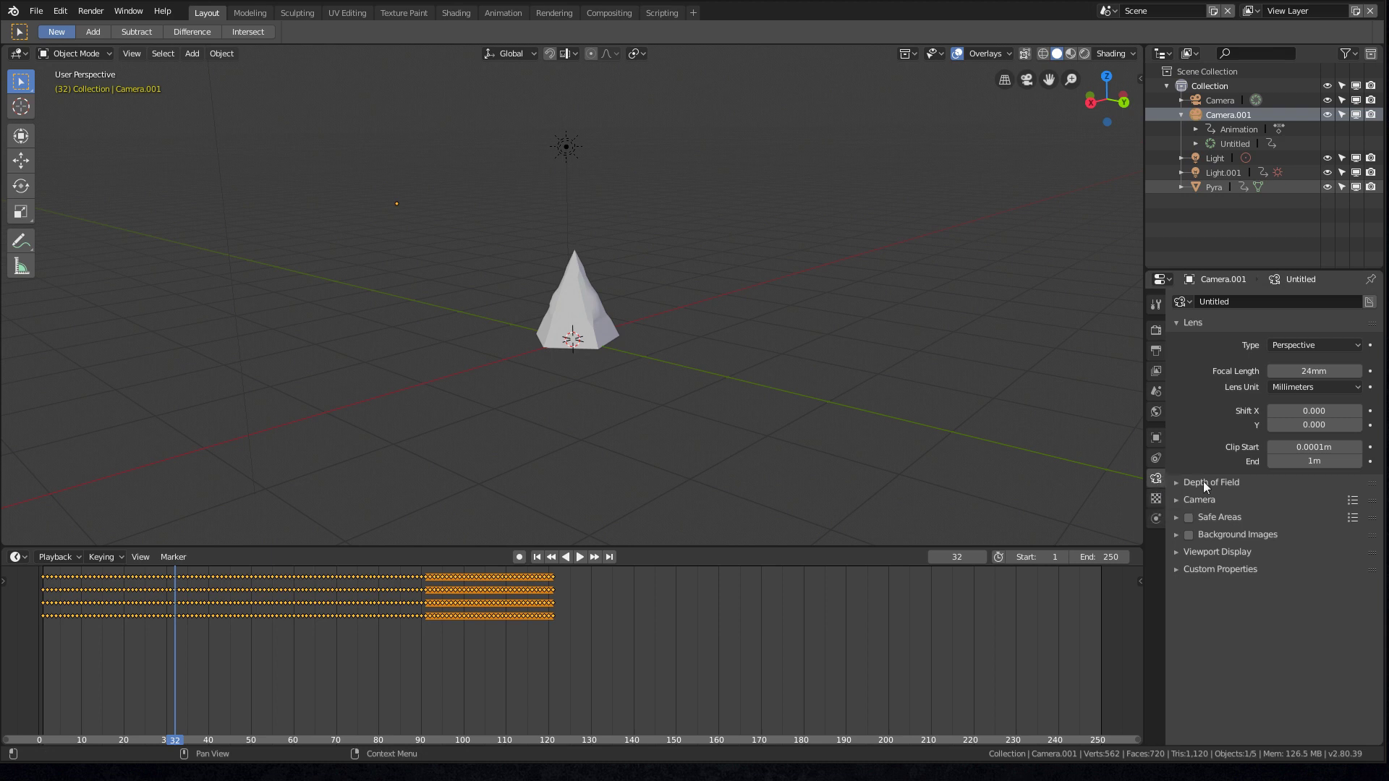
{"action": "left_click", "coordinate": [1156, 460]}
{"action": "left_click", "coordinate": [1157, 479]}
{"action": "left_click", "coordinate": [1177, 499]}
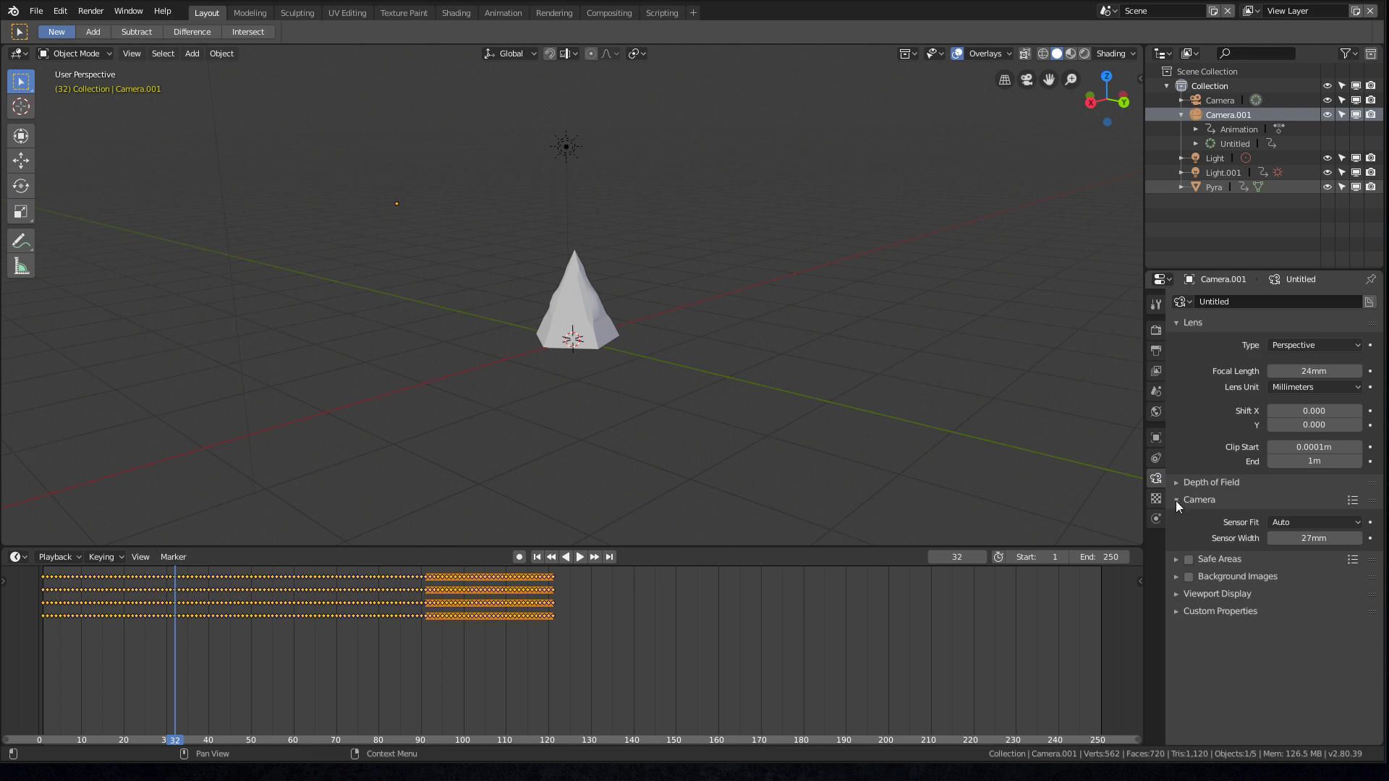
{"action": "left_click", "coordinate": [1176, 500]}
{"action": "left_click", "coordinate": [1178, 555]}
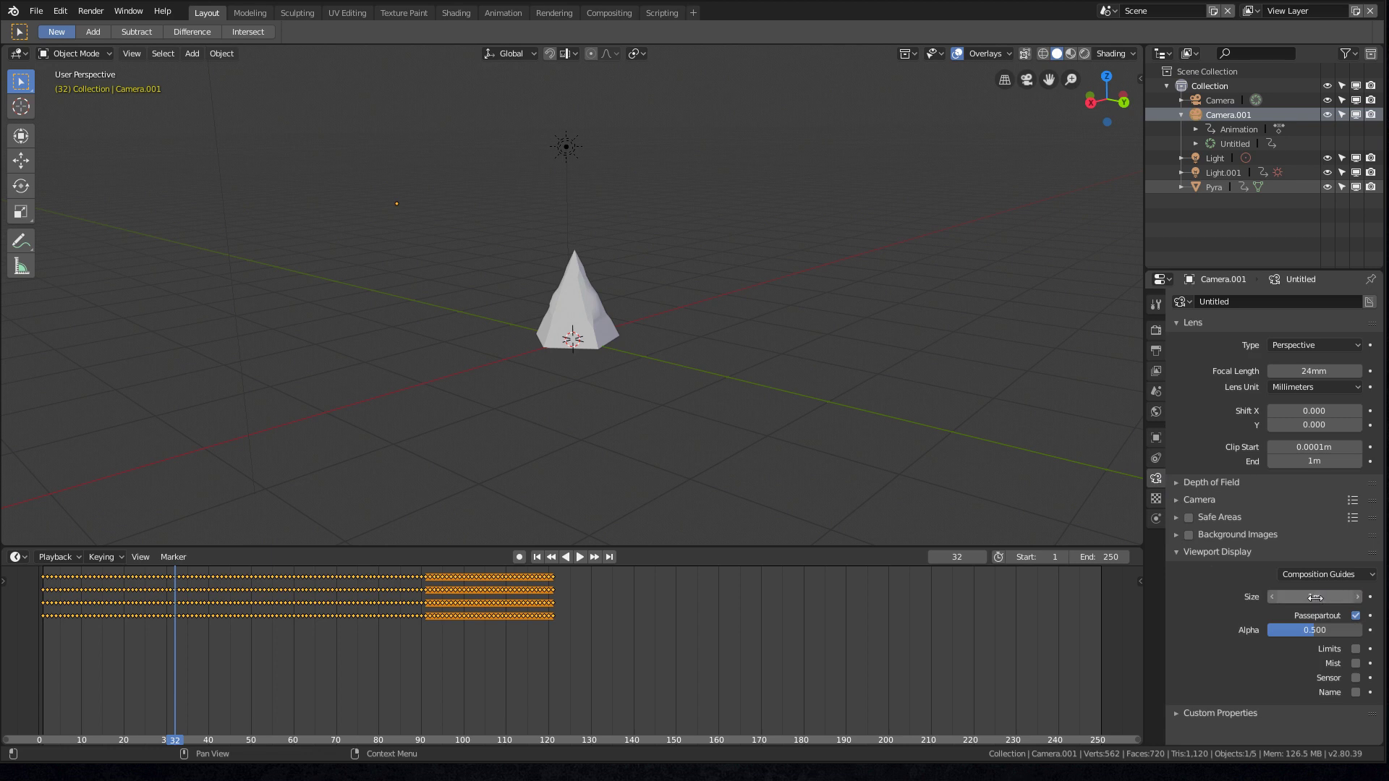
{"action": "left_click", "coordinate": [1315, 597]}
{"action": "type", "text": "50"}
{"action": "key", "text": "Tab"}
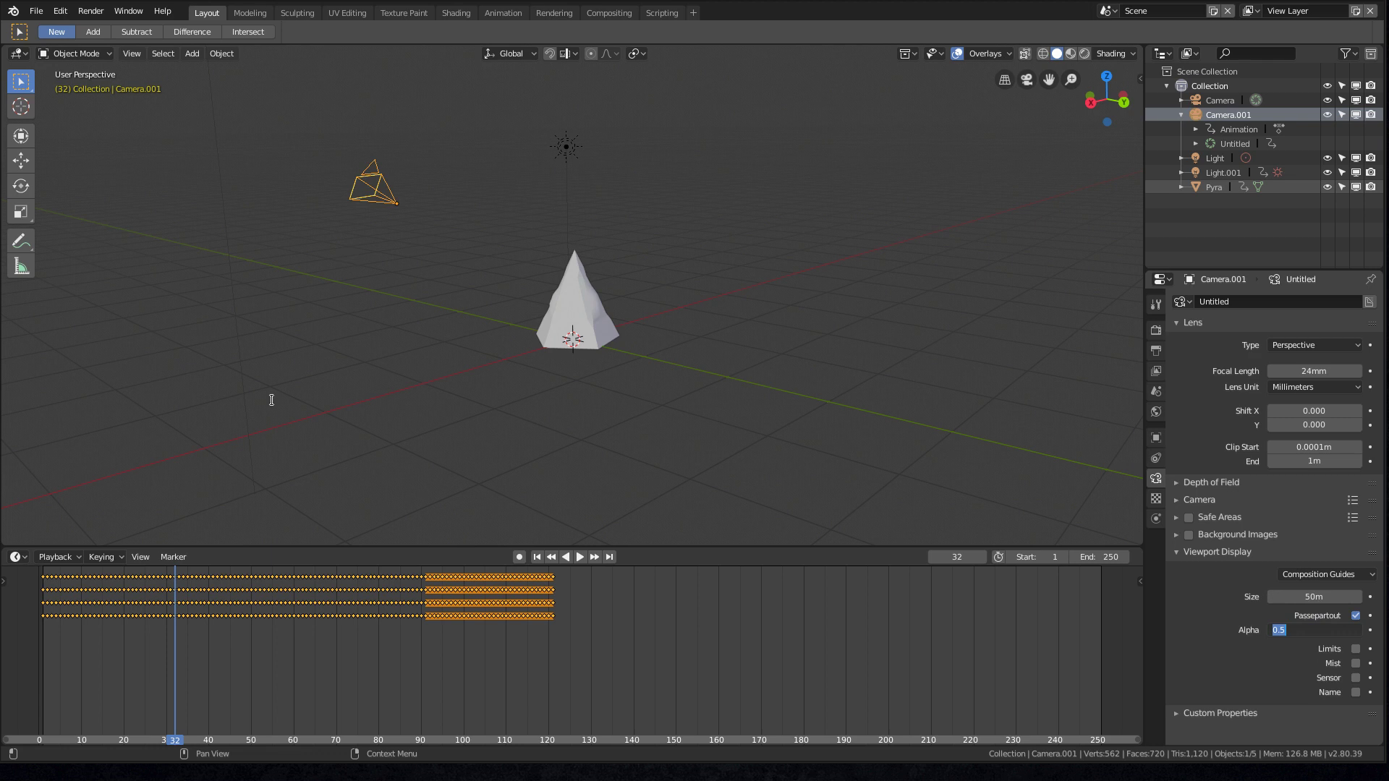
{"action": "left_click", "coordinate": [174, 633]}
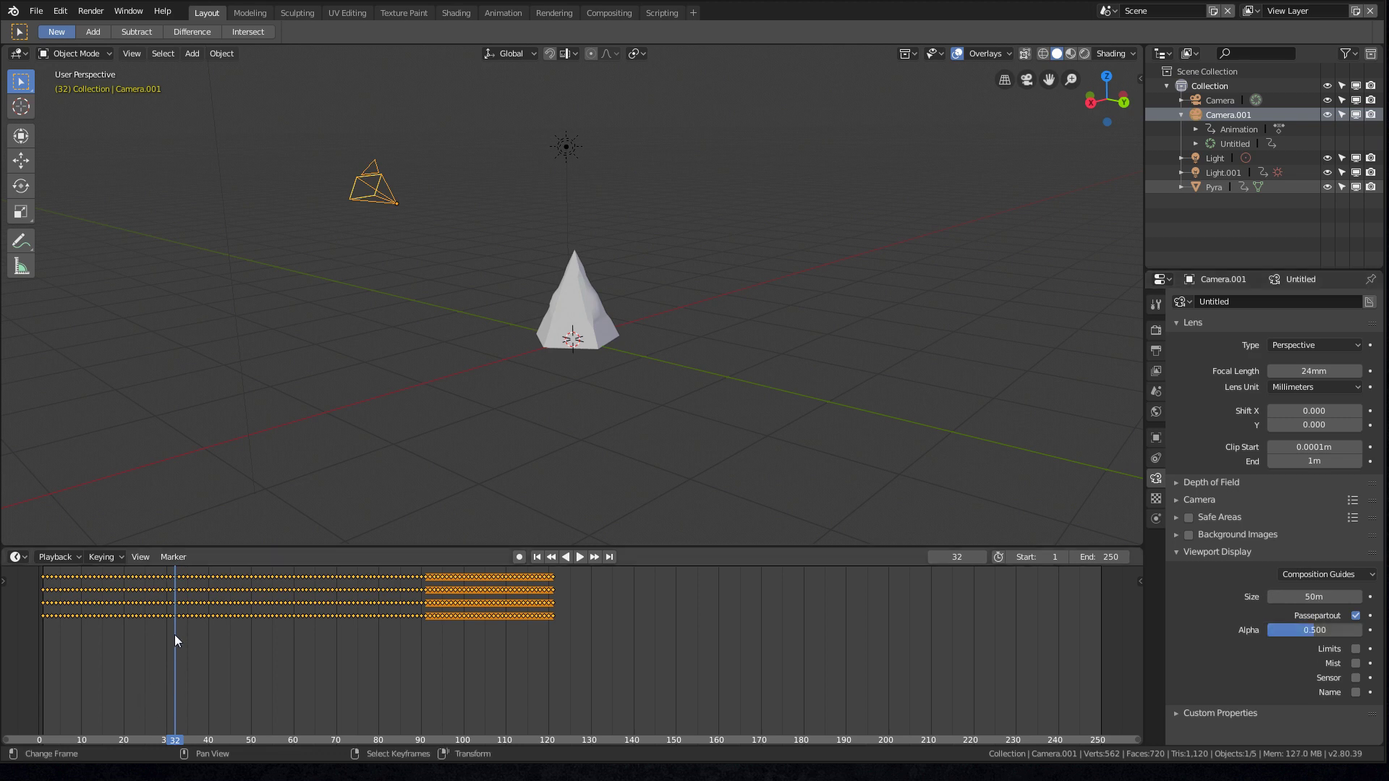
Step: Return to frame 1 and examine Camera.001 and the rest of the scene from the back in perspective
{"action": "key", "text": "space"}
{"action": "left_click_drag", "start_coordinate": [175, 636], "coordinate": [45, 638]}
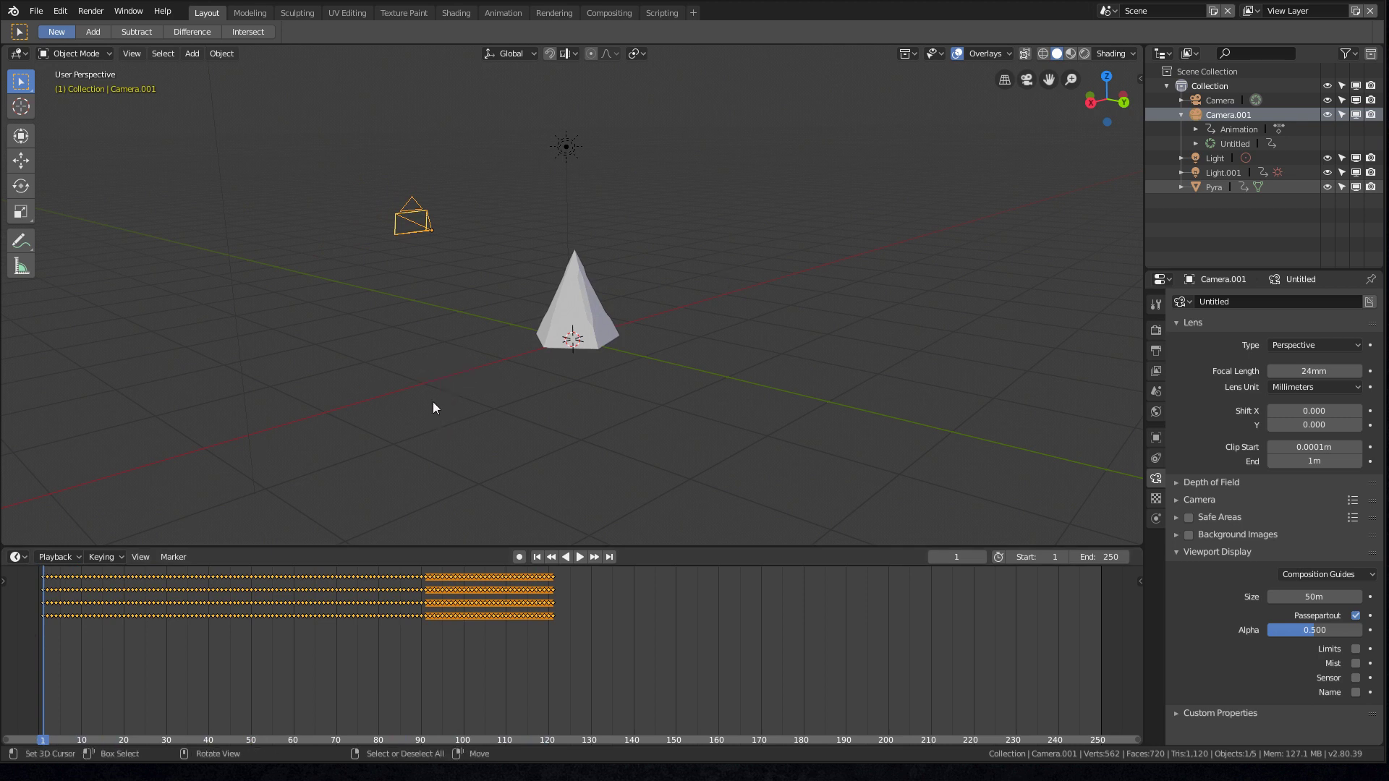
{"action": "middle_click_drag", "start_coordinate": [433, 403], "coordinate": [465, 422]}
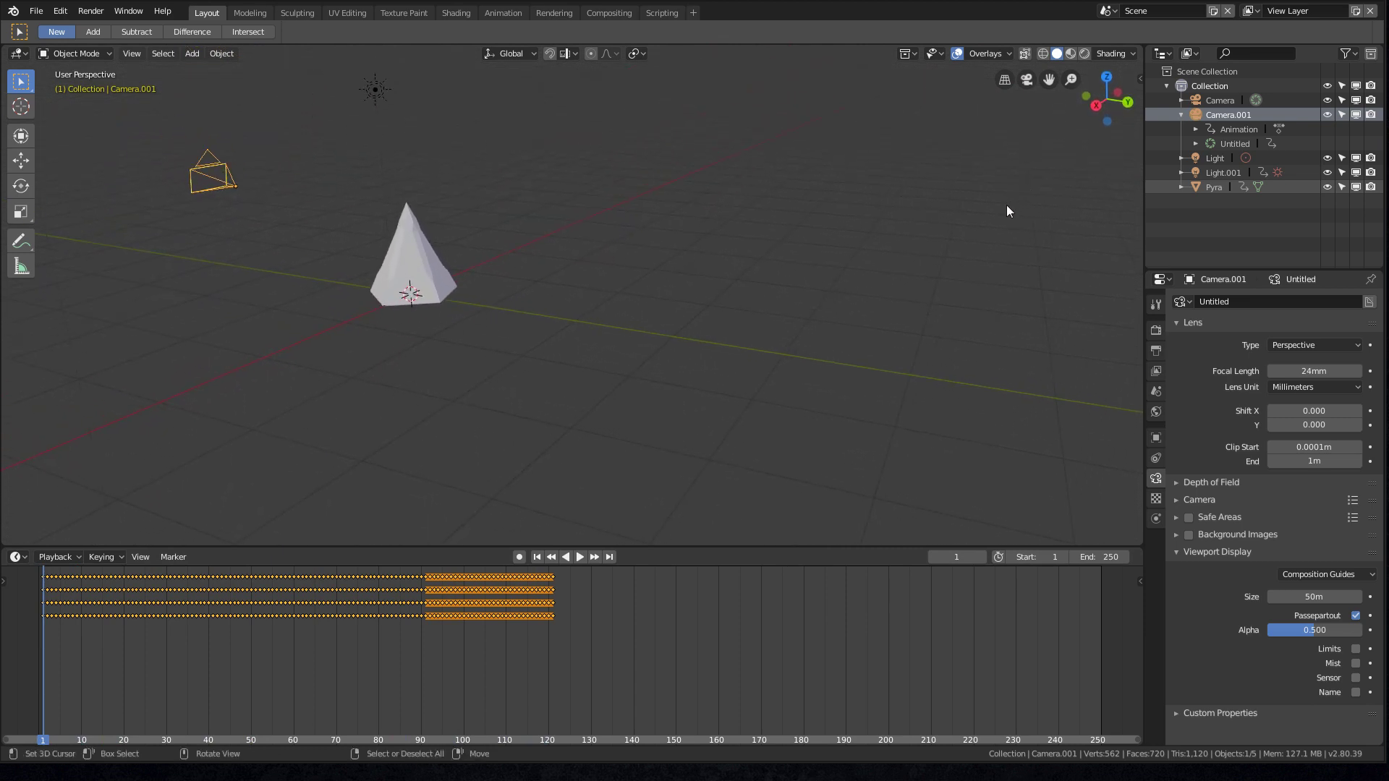
{"action": "left_click", "coordinate": [1118, 90]}
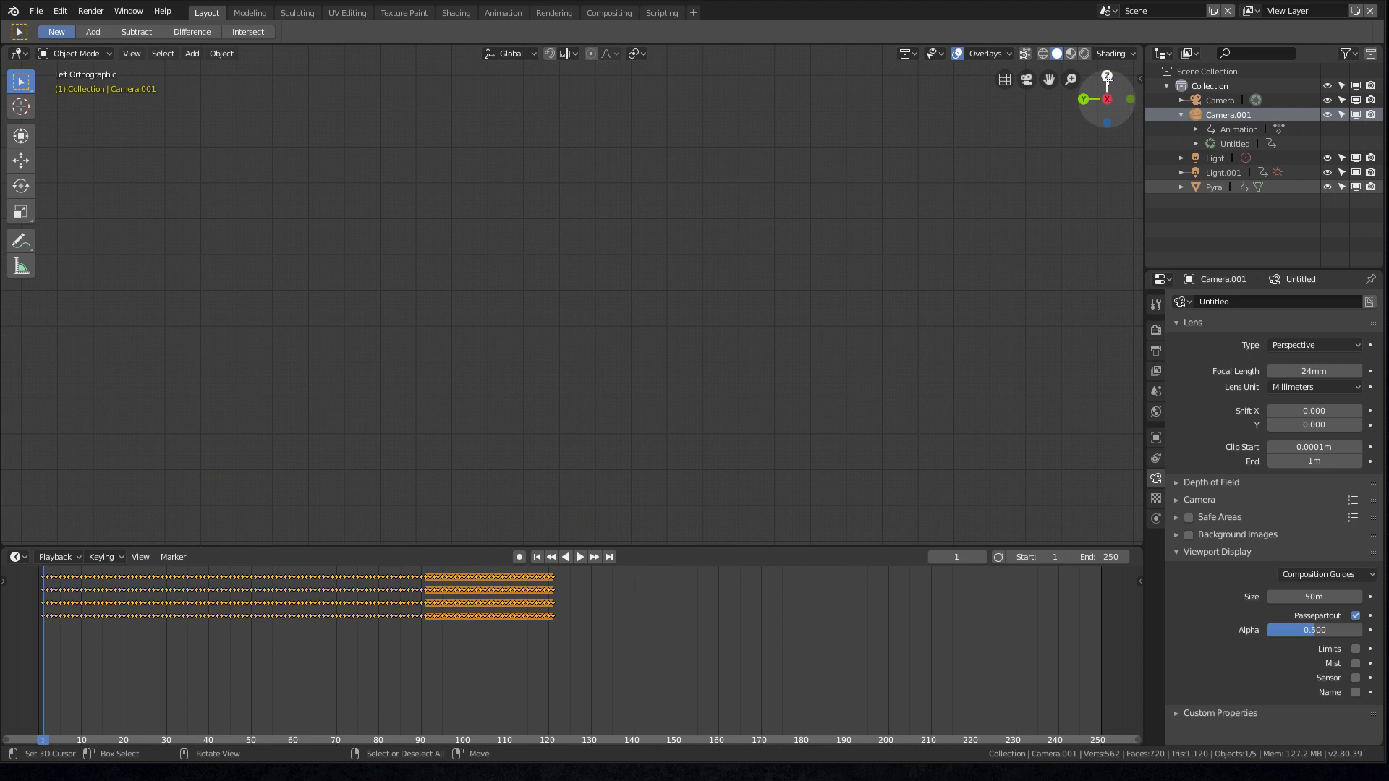
{"action": "left_click", "coordinate": [1107, 75]}
{"action": "left_click", "coordinate": [1107, 75]}
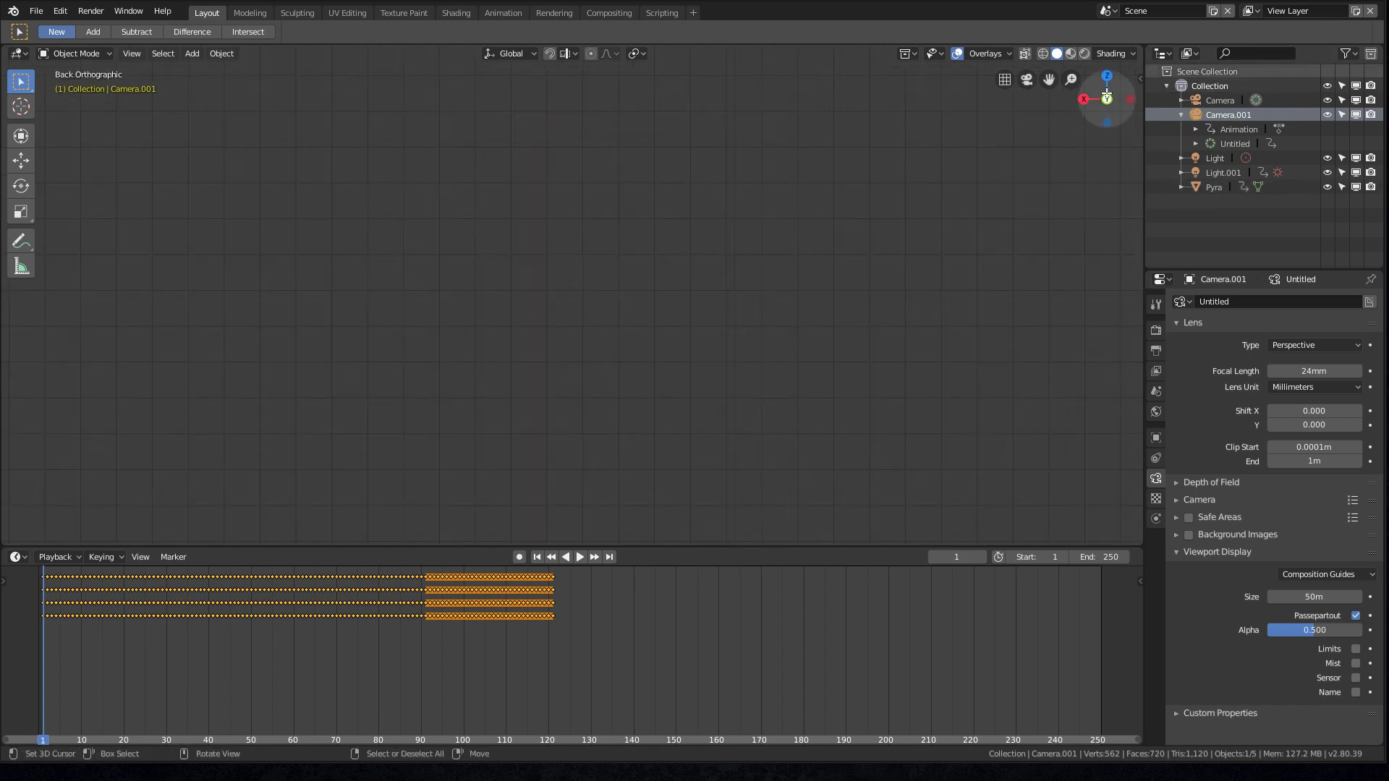
{"action": "key", "text": "KP_5"}
{"action": "middle_click_drag", "start_coordinate": [539, 289], "coordinate": [480, 350], "text": "ctrl"}
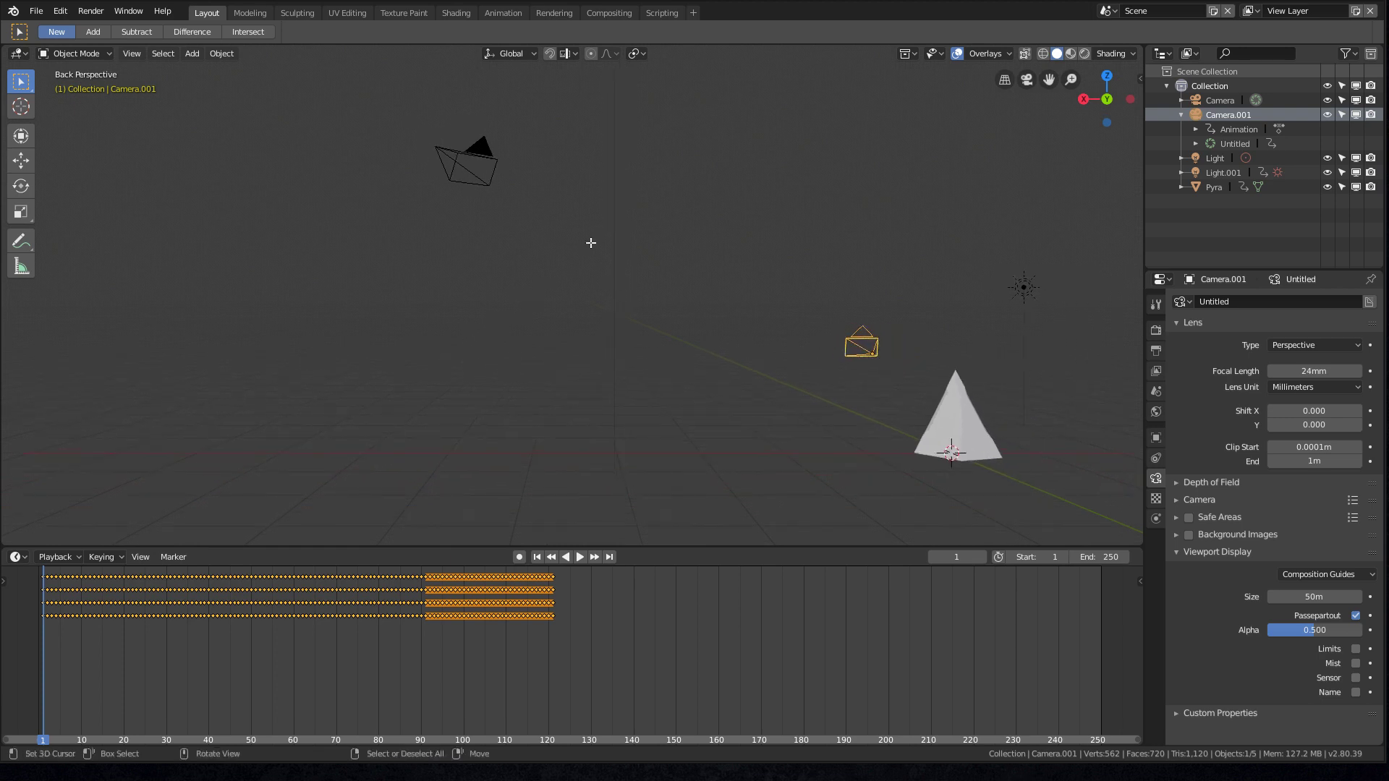
Step: Play and scrub the animation between frames 1 and 29, examining Camera.001's motion from the top in perspective
{"action": "left_click", "coordinate": [1107, 76]}
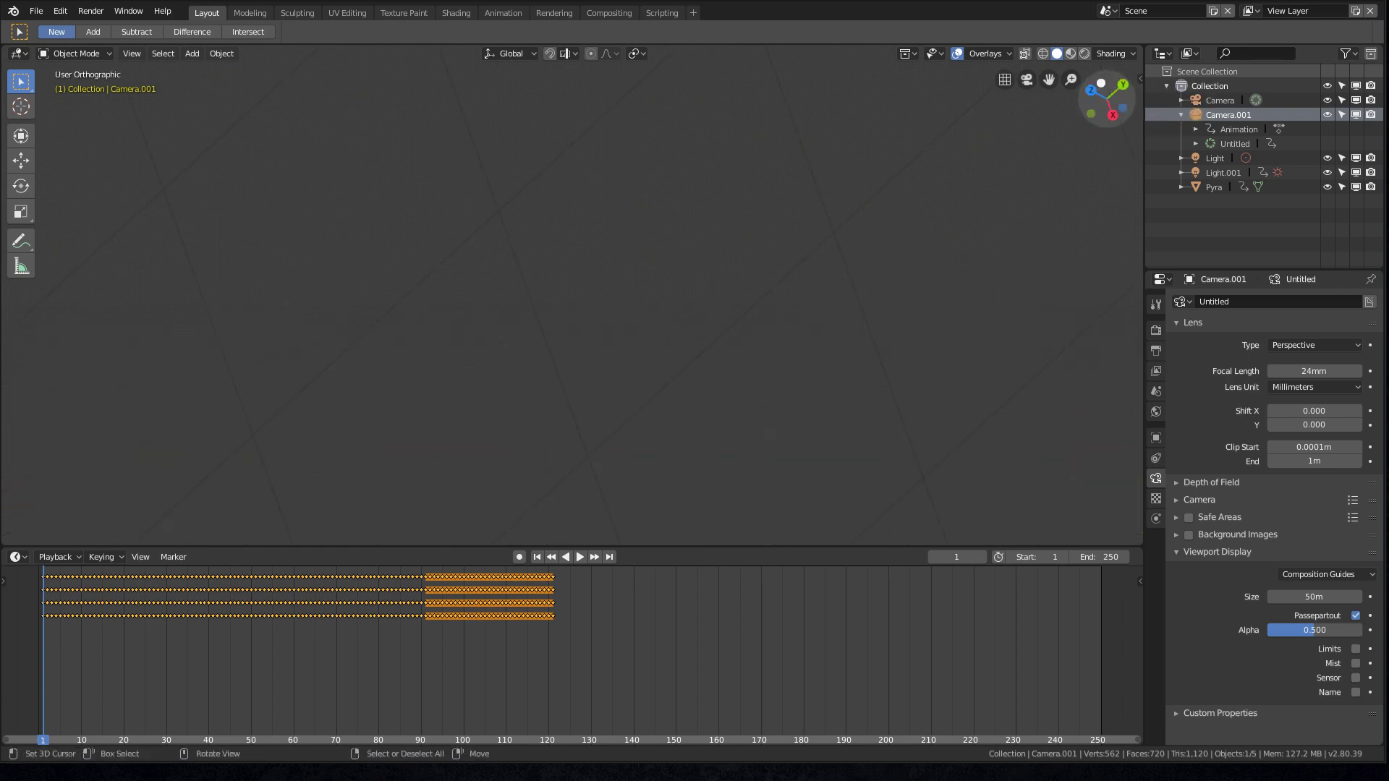
{"action": "key", "text": "KP_5"}
{"action": "scroll", "coordinate": [558, 434], "scroll_direction": "down", "scroll_amount": 6}
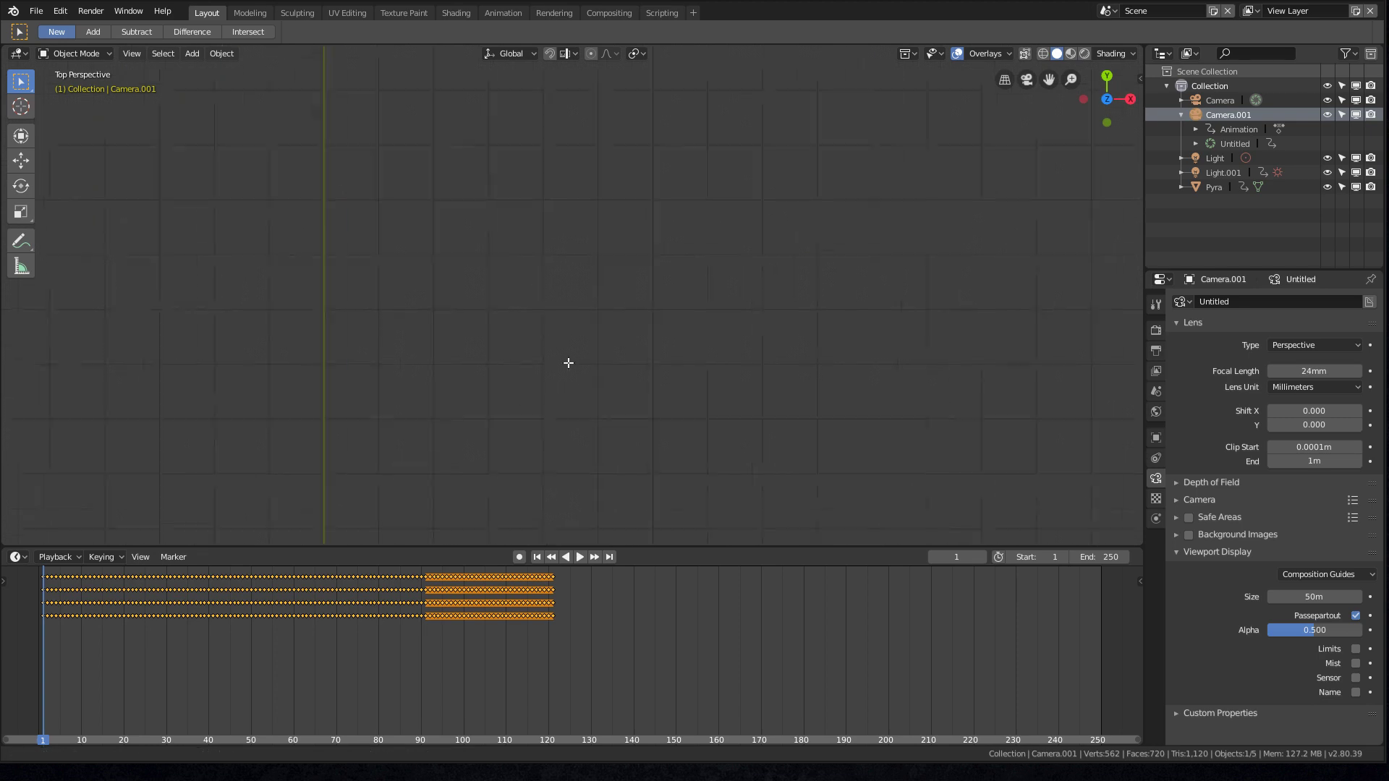
{"action": "scroll", "coordinate": [443, 447], "scroll_direction": "down", "scroll_amount": 1}
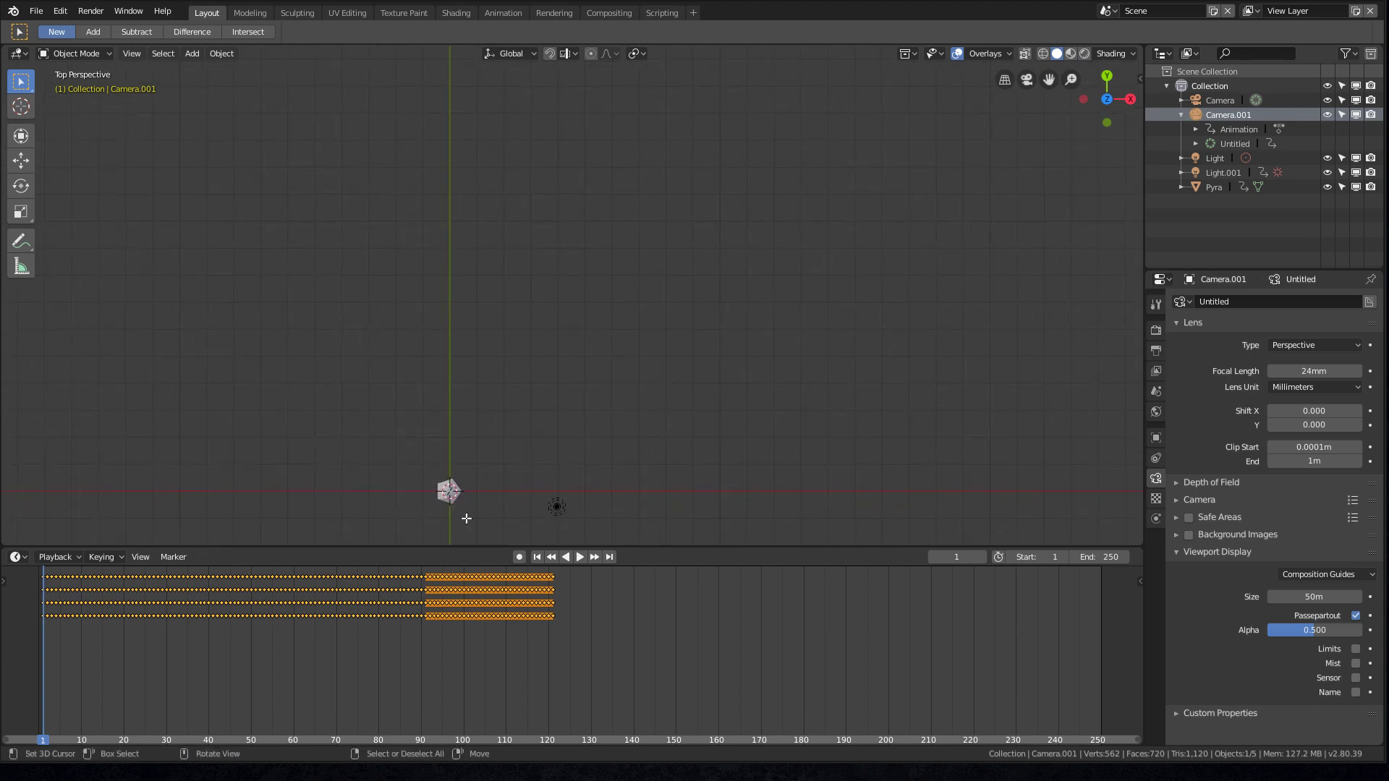
{"action": "middle_click_drag", "start_coordinate": [465, 514], "coordinate": [604, 295], "text": "shift"}
{"action": "middle_click_drag", "start_coordinate": [597, 347], "coordinate": [604, 304], "text": "ctrl"}
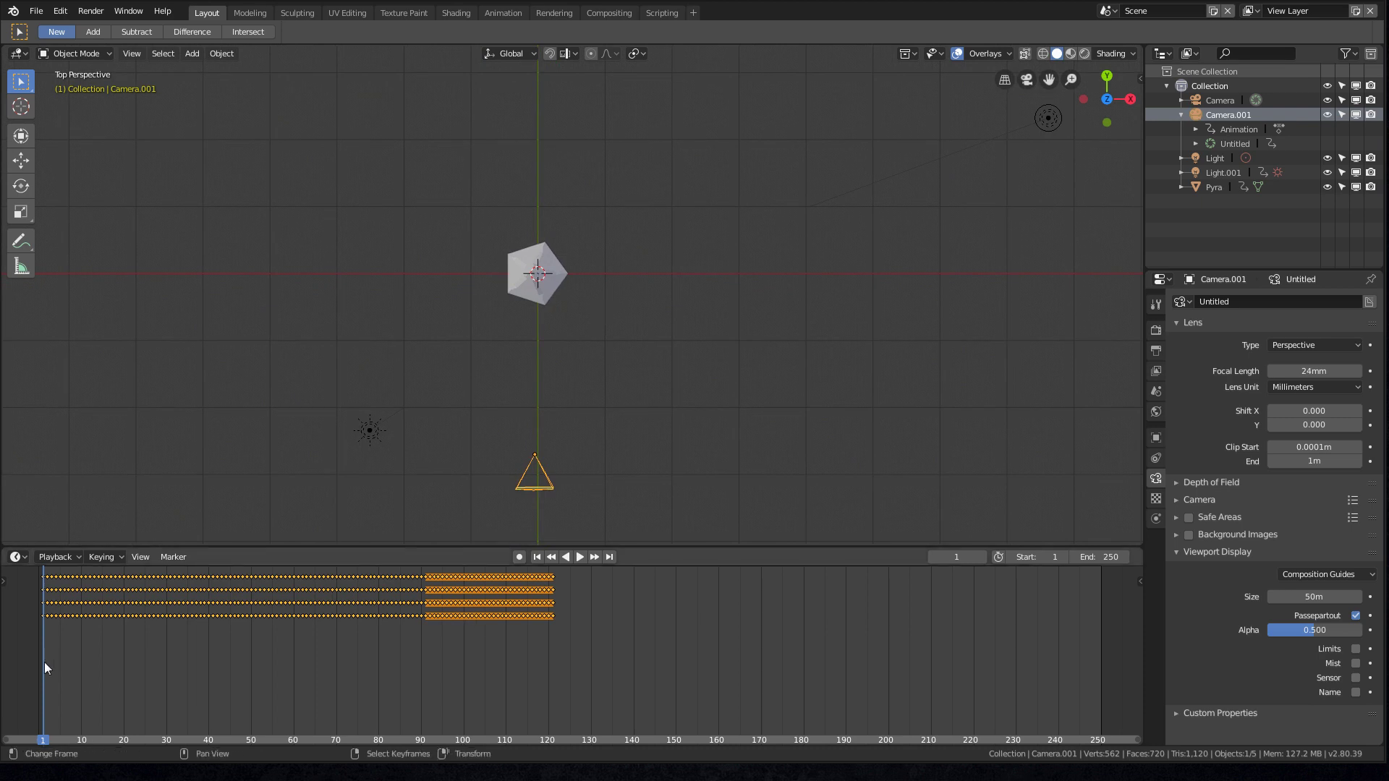
{"action": "key", "text": "space"}
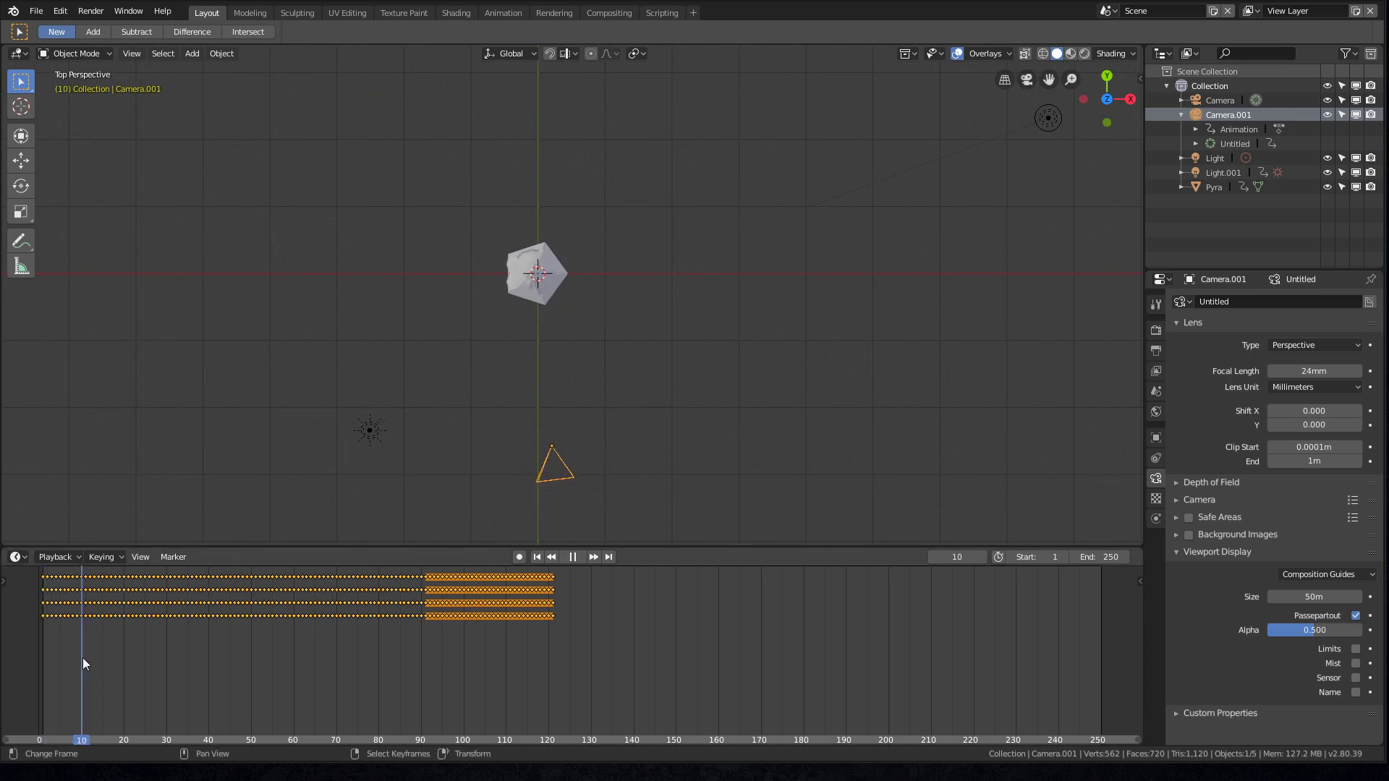
{"action": "left_click_drag", "start_coordinate": [106, 656], "coordinate": [27, 682]}
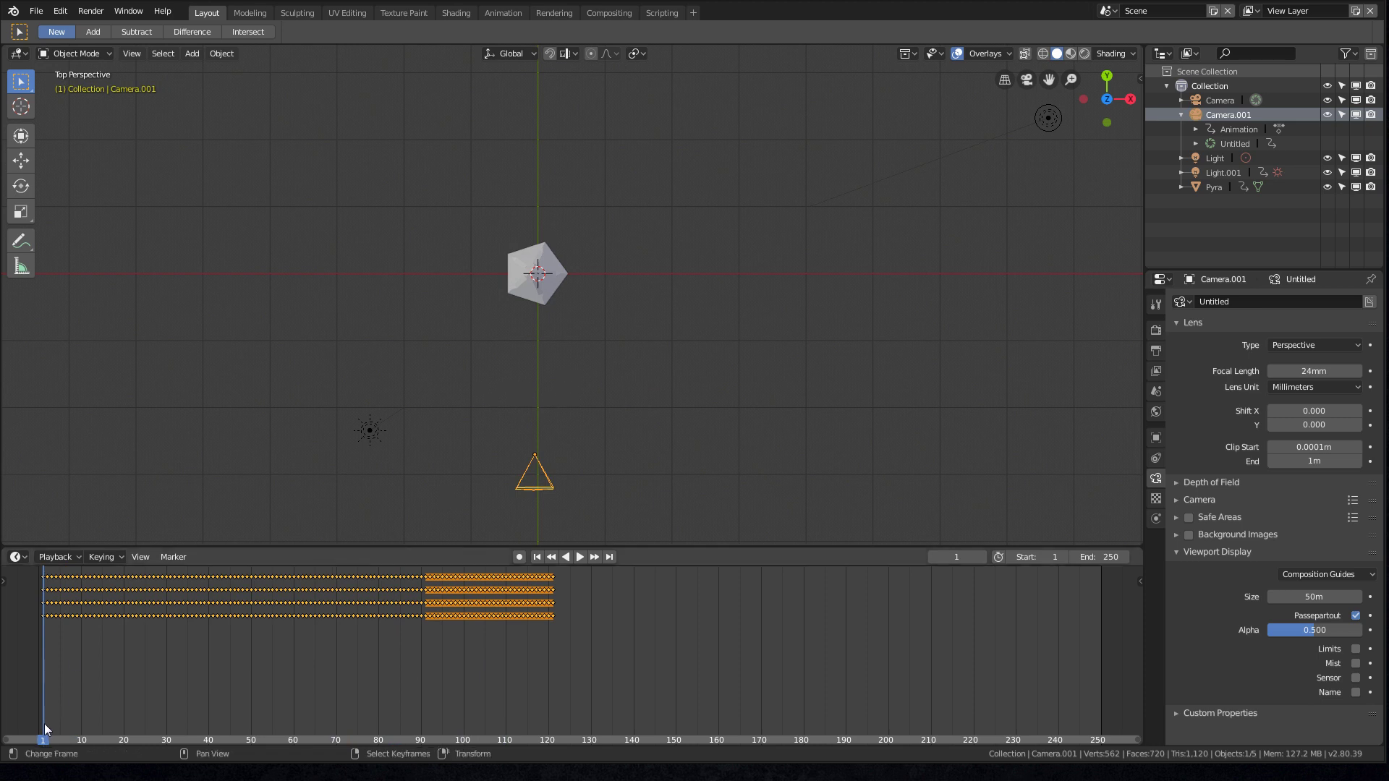
{"action": "left_click_drag", "start_coordinate": [45, 719], "coordinate": [161, 661]}
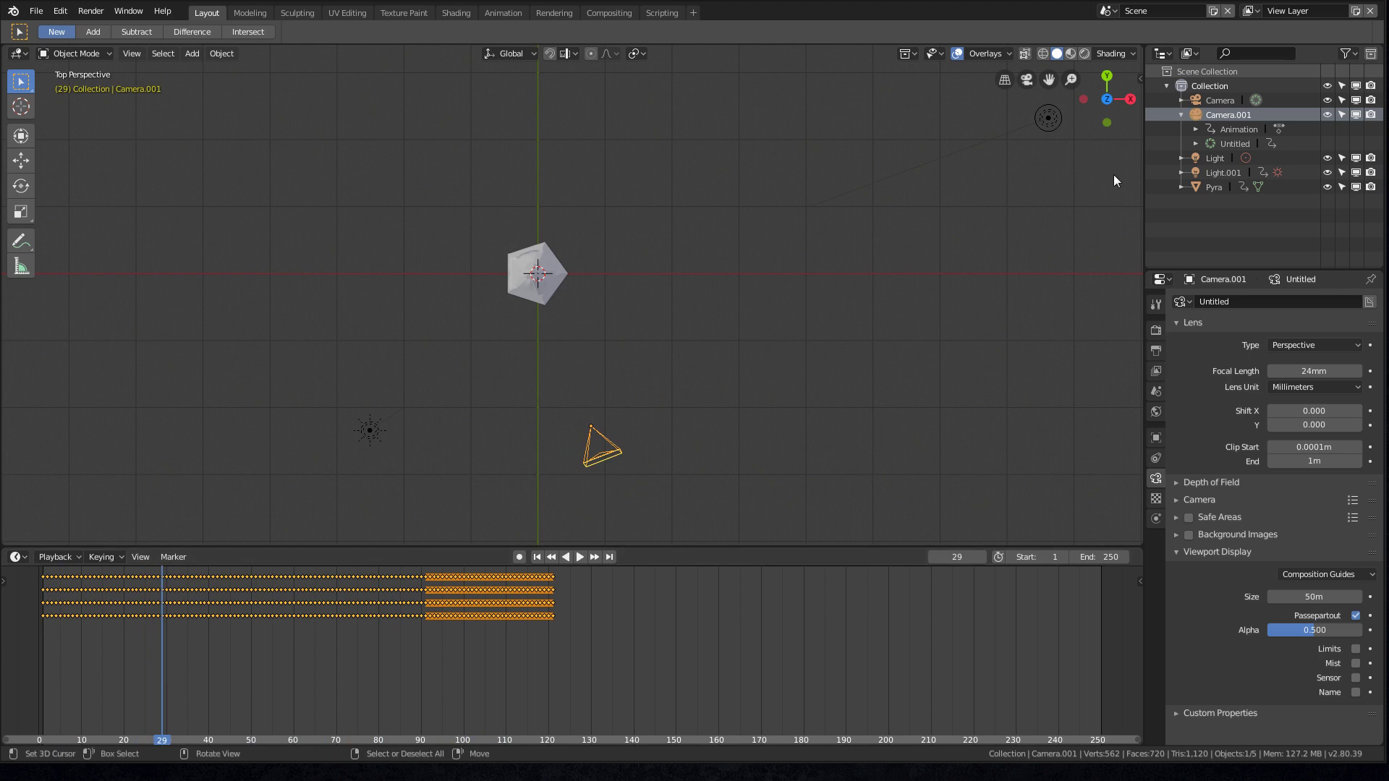
Step: Scrub the animation from frame 29 to frame 90, examining Camera.001's motion around Pyra from the front in perspective
{"action": "left_click", "coordinate": [1107, 123]}
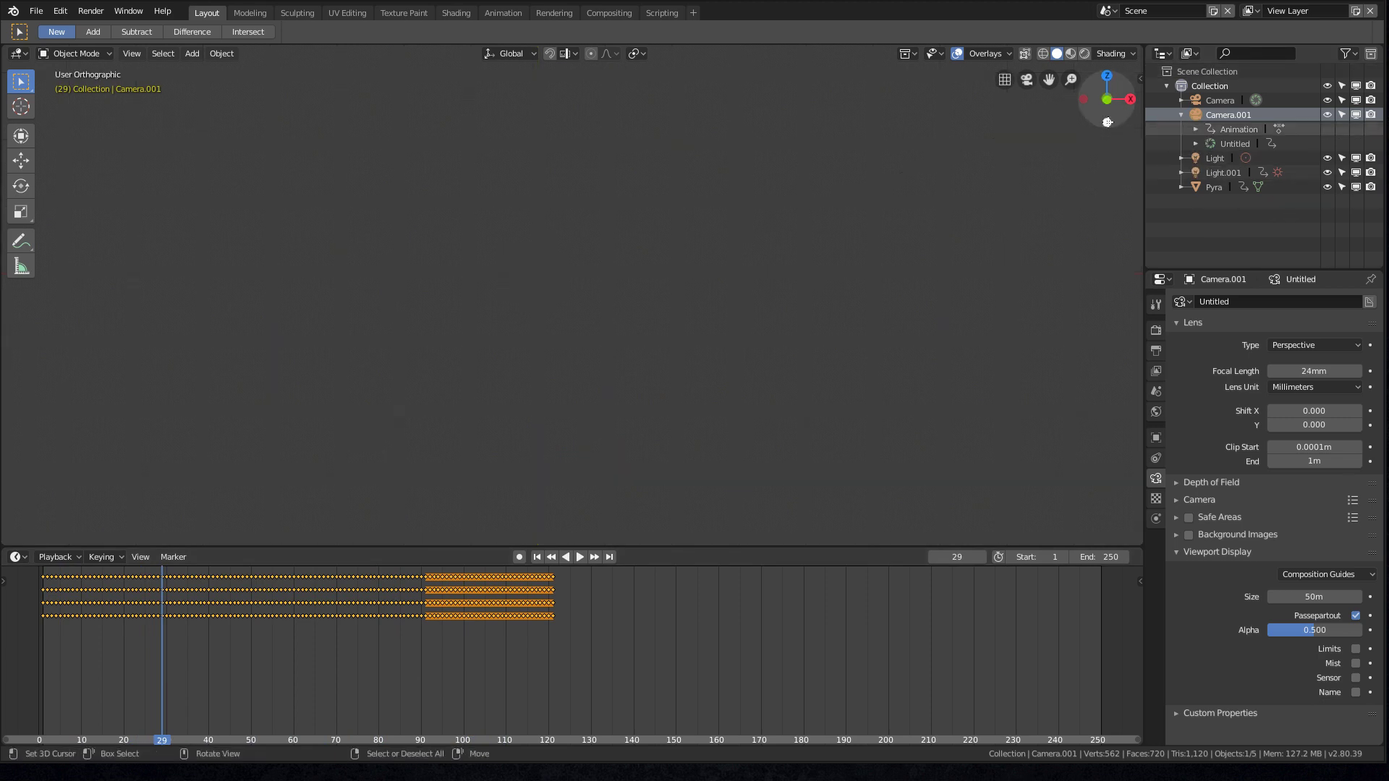
{"action": "key", "text": "KP_5"}
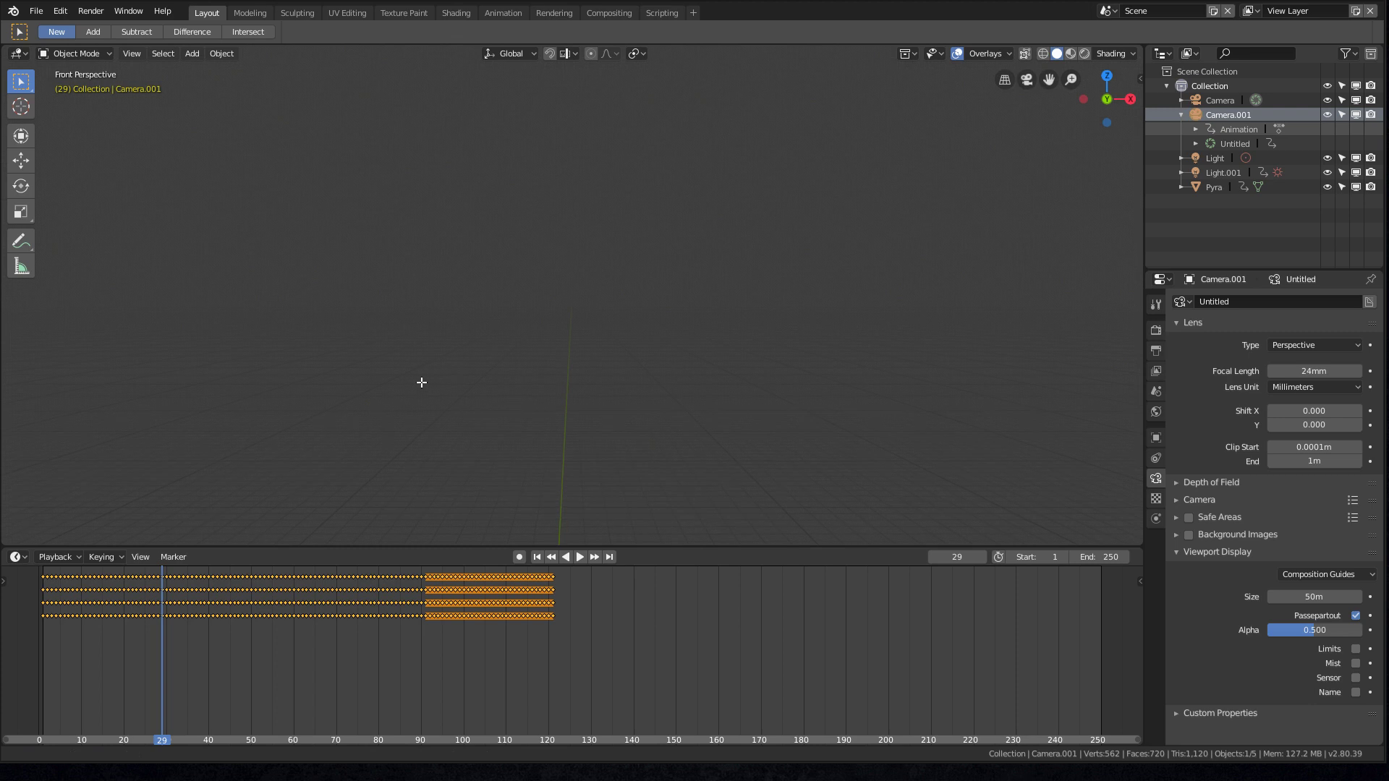
{"action": "scroll", "coordinate": [635, 360], "scroll_direction": "down", "scroll_amount": 6}
{"action": "scroll", "coordinate": [549, 480], "scroll_direction": "down", "scroll_amount": 5, "text": "shift"}
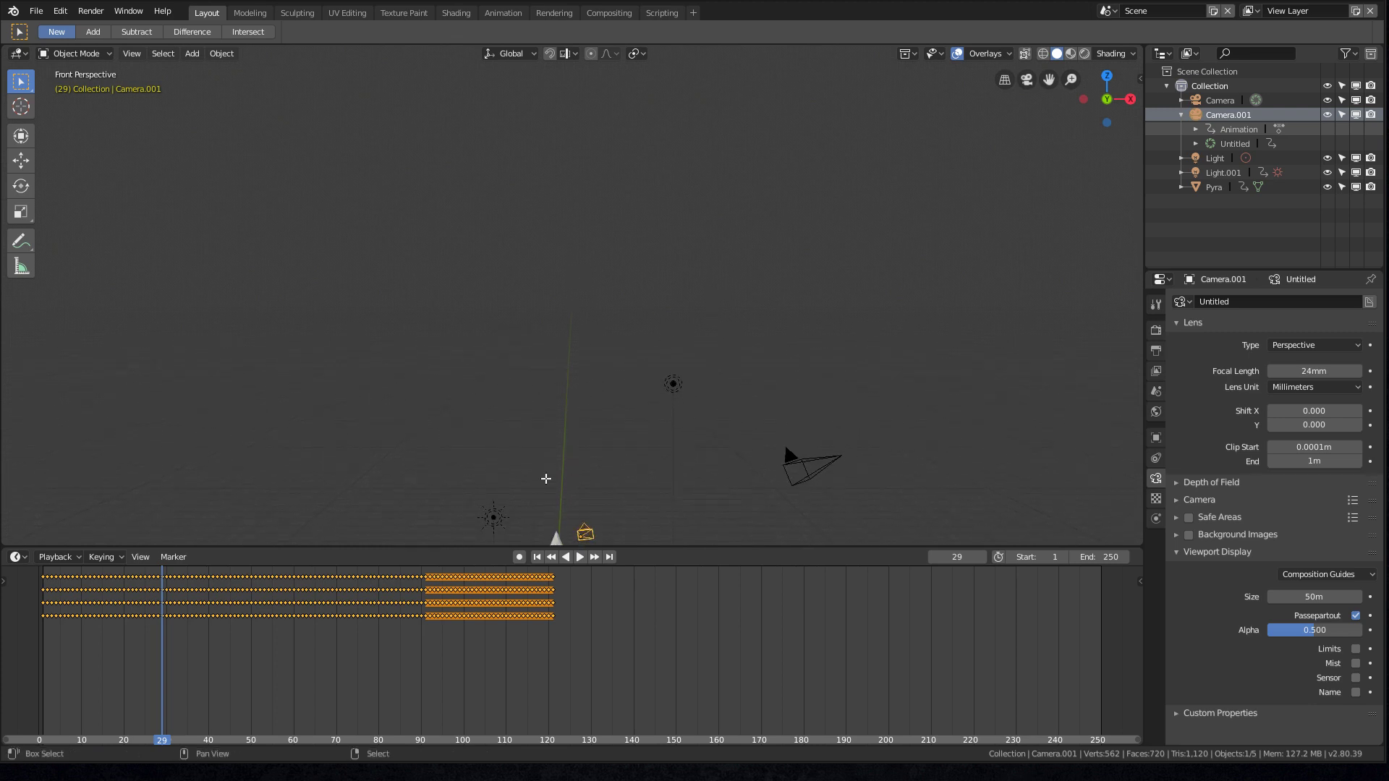
{"action": "scroll", "coordinate": [548, 510], "scroll_direction": "down", "scroll_amount": 5, "text": "shift"}
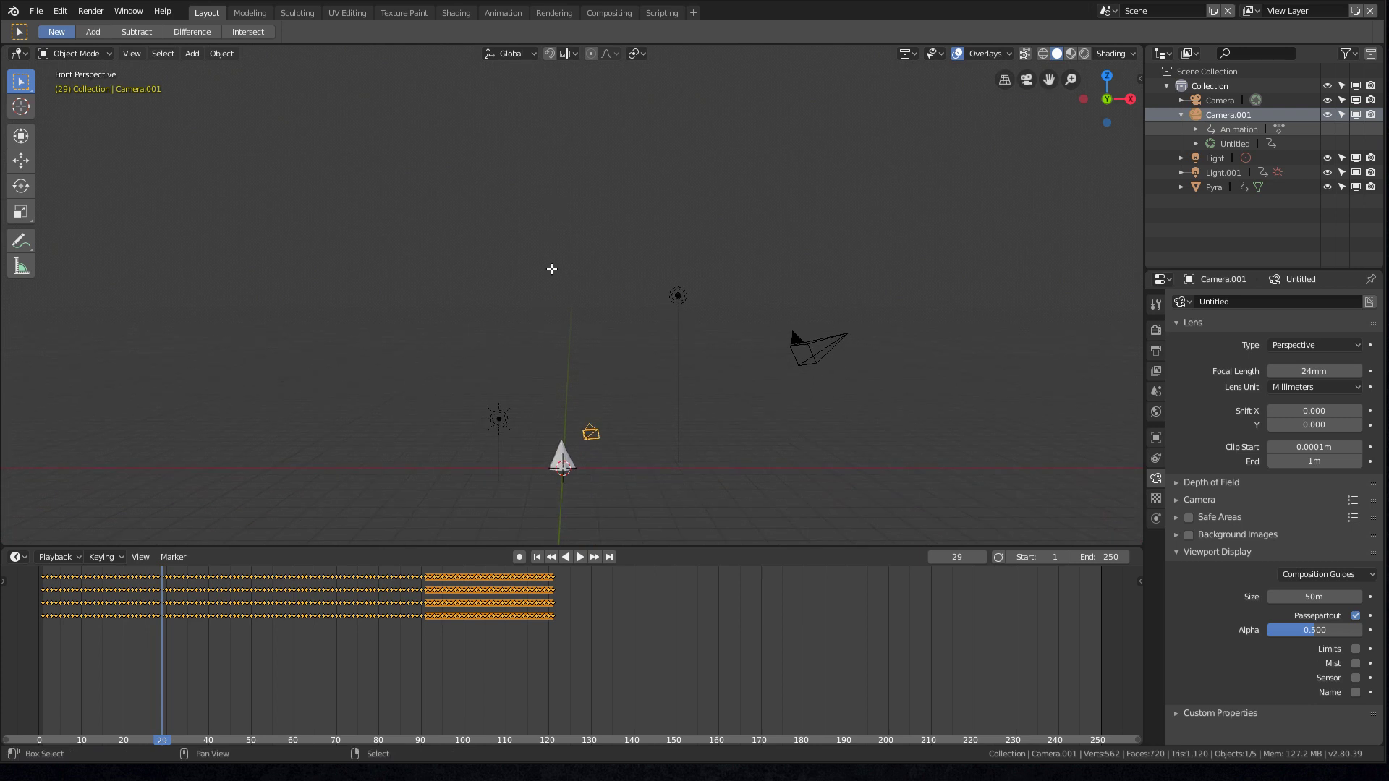
{"action": "scroll", "coordinate": [527, 372], "scroll_direction": "down", "scroll_amount": 5, "text": "shift"}
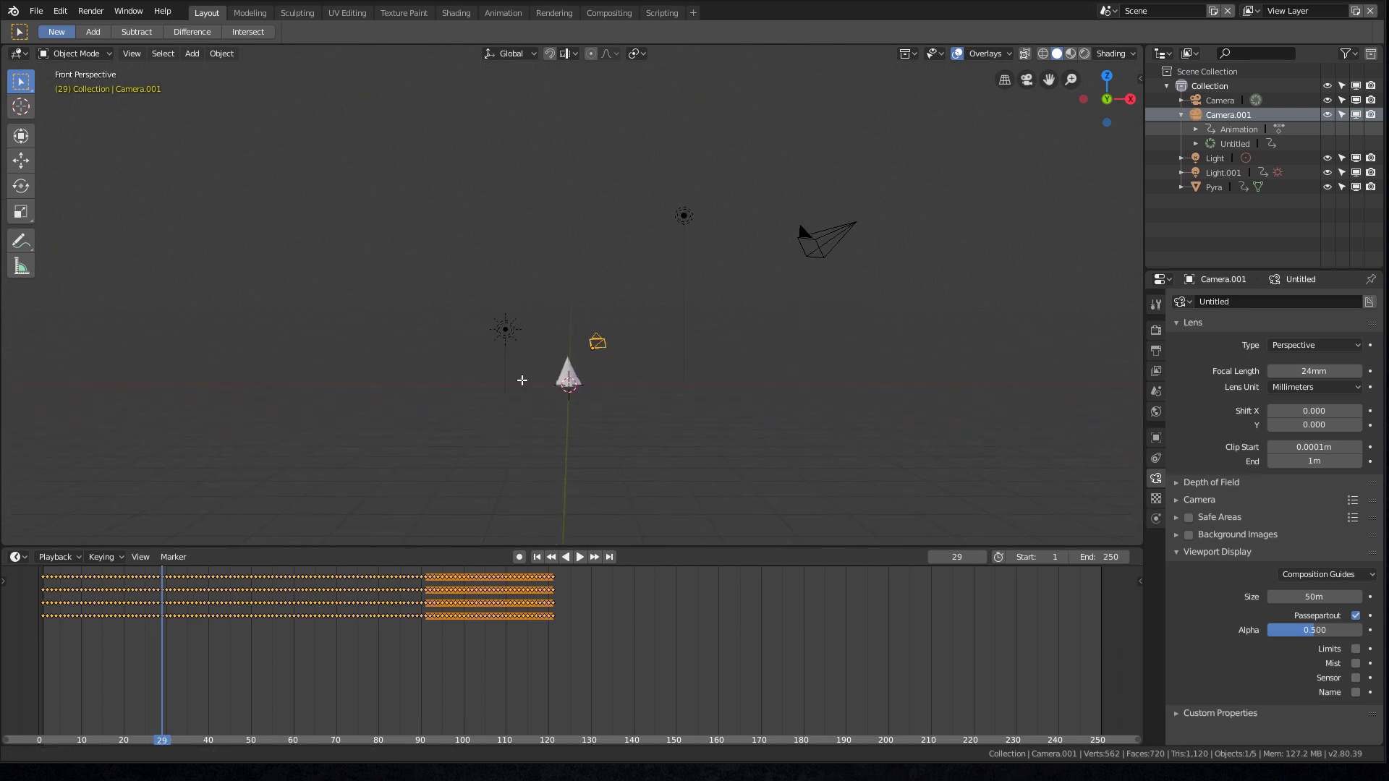
{"action": "middle_click_drag", "start_coordinate": [515, 407], "coordinate": [670, 284], "text": "ctrl+shift"}
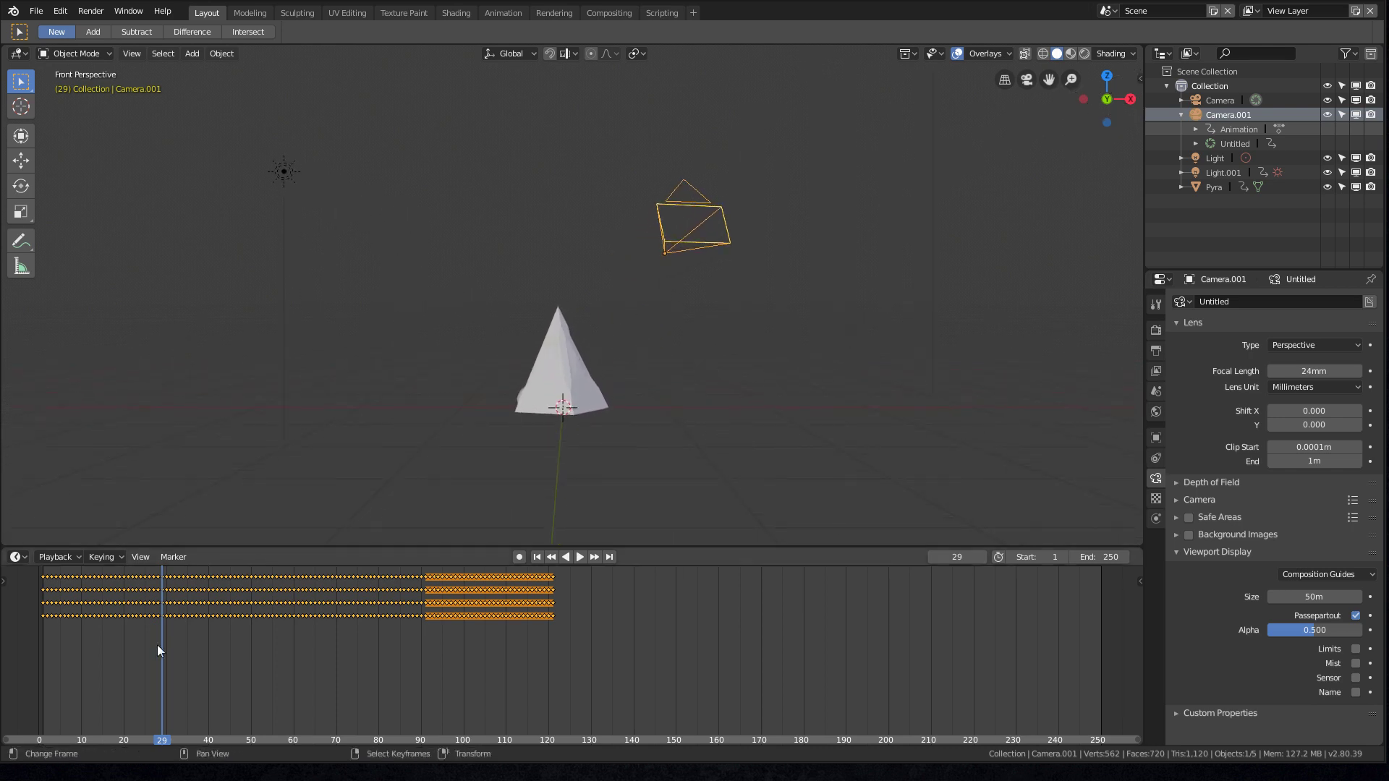
{"action": "left_click_drag", "start_coordinate": [163, 627], "coordinate": [422, 627]}
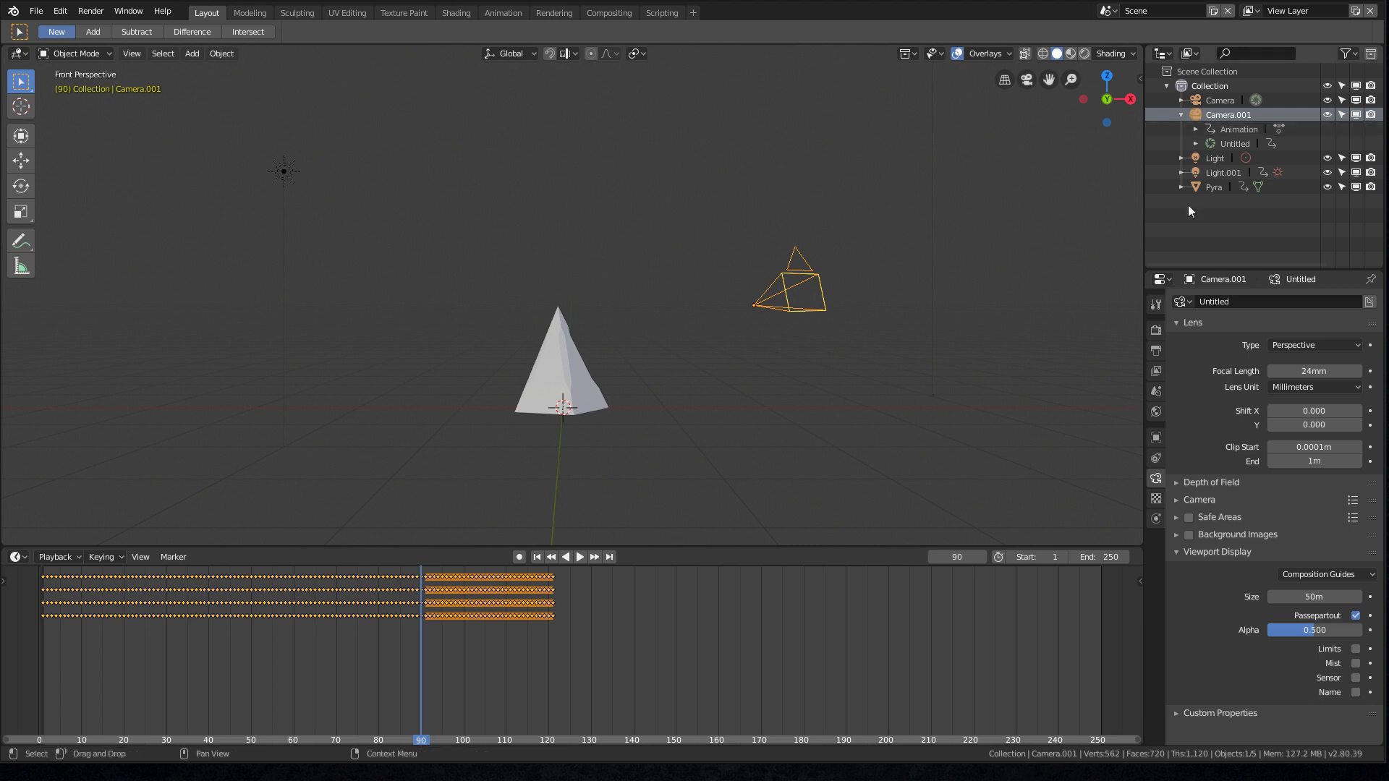
Step: Select Pyra and try lowering its MorphBlend value to about 0.041 at frame 51
{"action": "left_click", "coordinate": [1219, 187]}
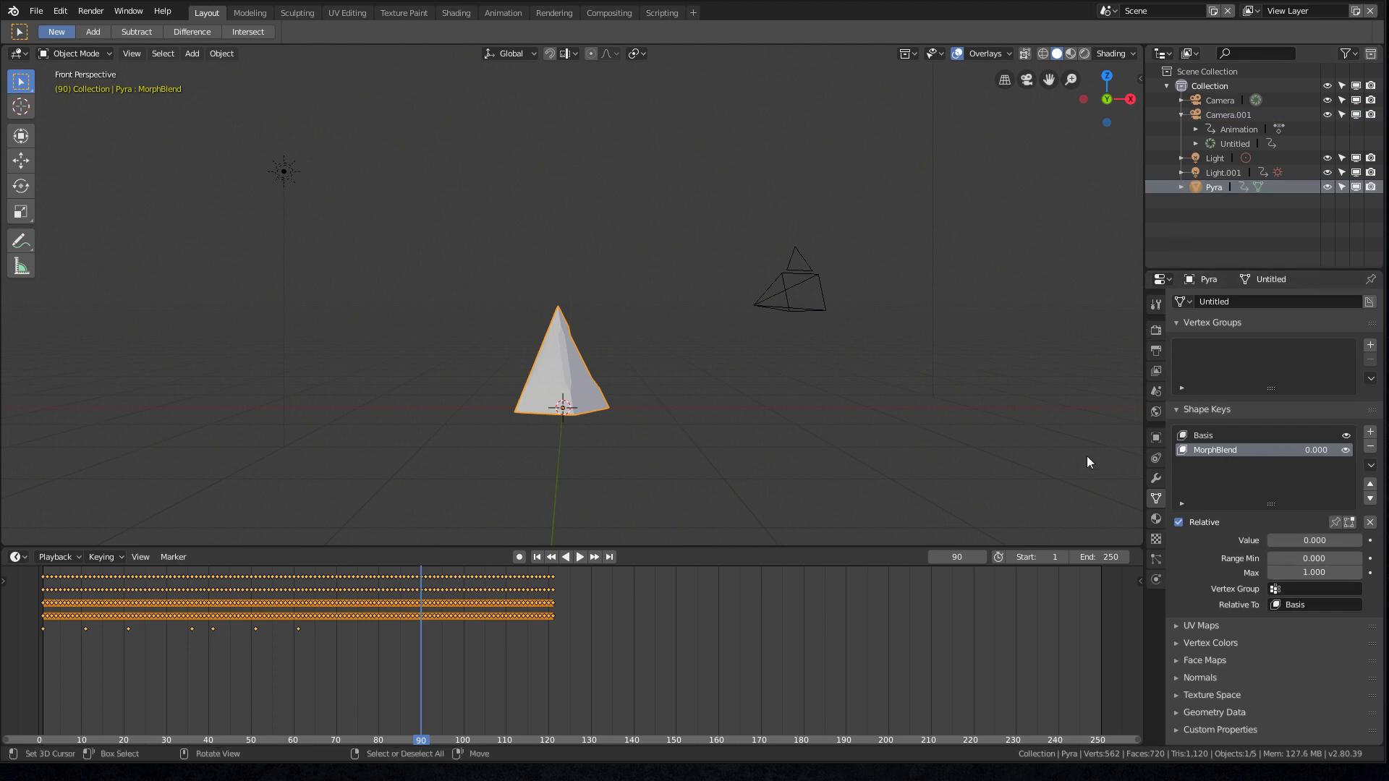
{"action": "left_click_drag", "start_coordinate": [423, 638], "coordinate": [255, 649]}
{"action": "left_click_drag", "start_coordinate": [1326, 543], "coordinate": [1230, 540]}
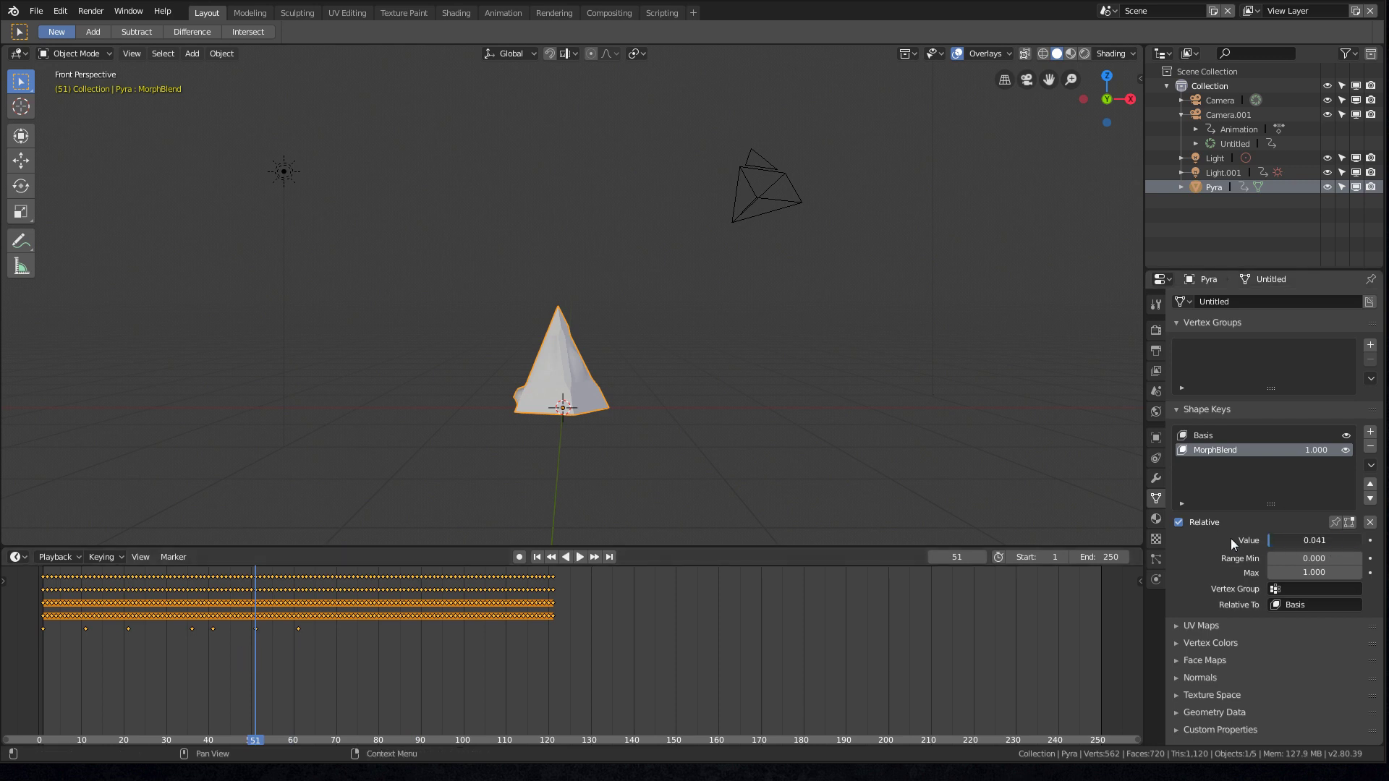
{"action": "key", "text": "Escape"}
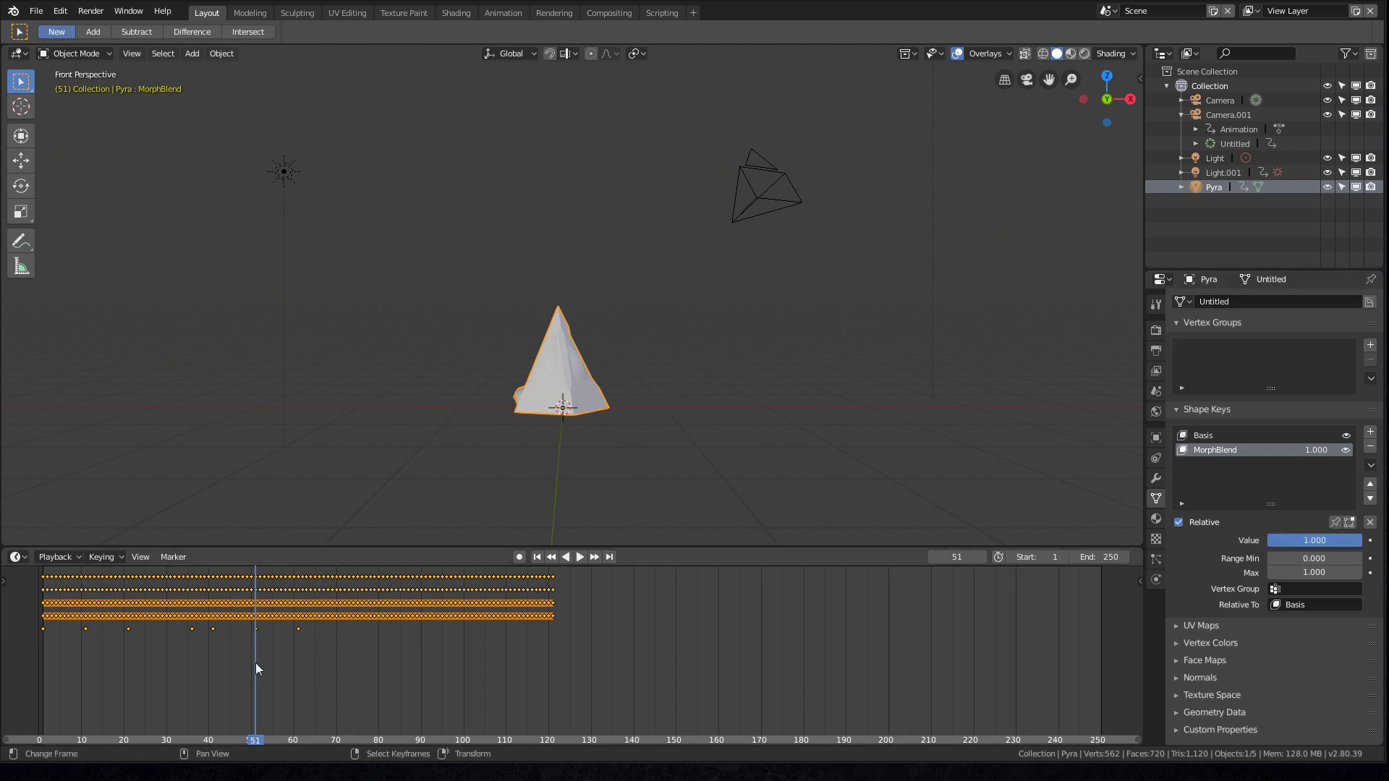
Step: Try keyframing Pyra's MorphBlend value at frame 41, and remove the keyframe setting again
{"action": "left_click_drag", "start_coordinate": [262, 663], "coordinate": [213, 662]}
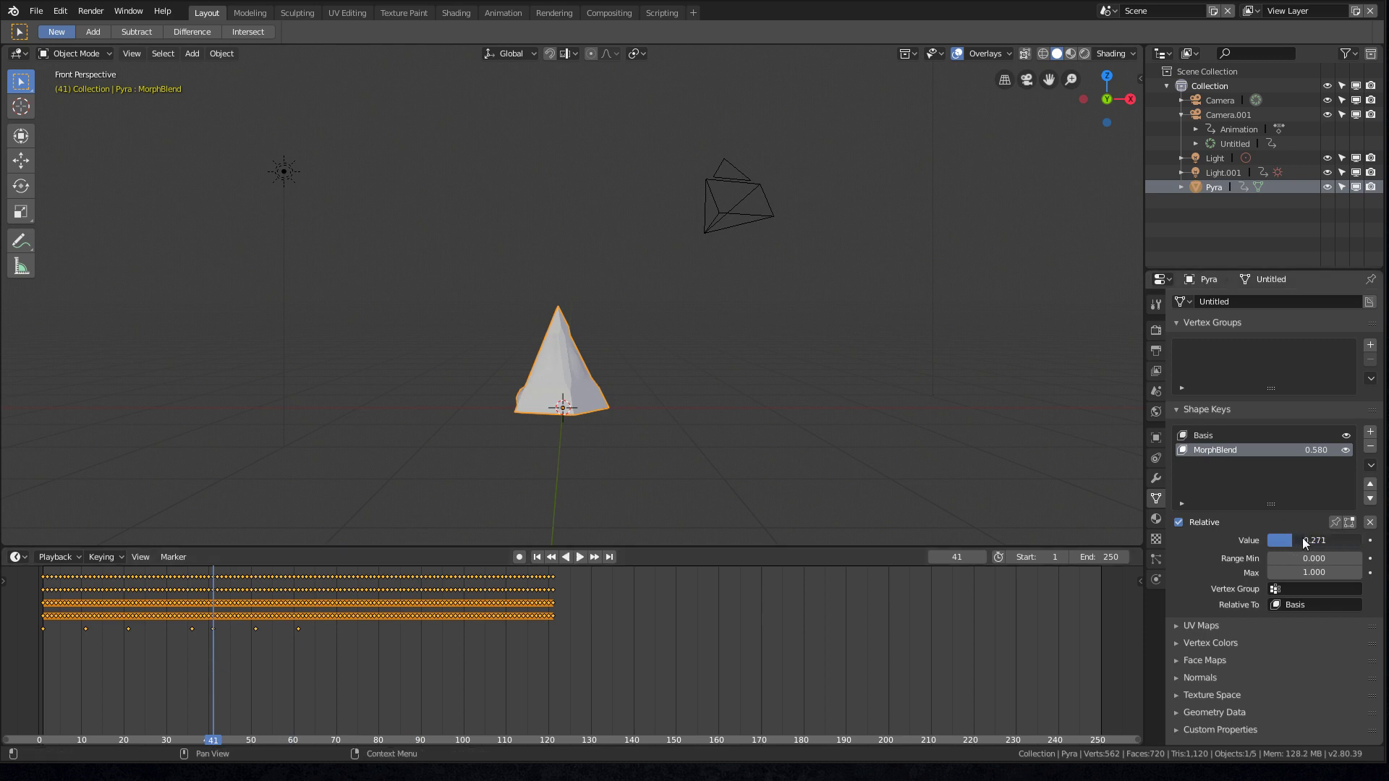
{"action": "left_click", "coordinate": [1369, 541]}
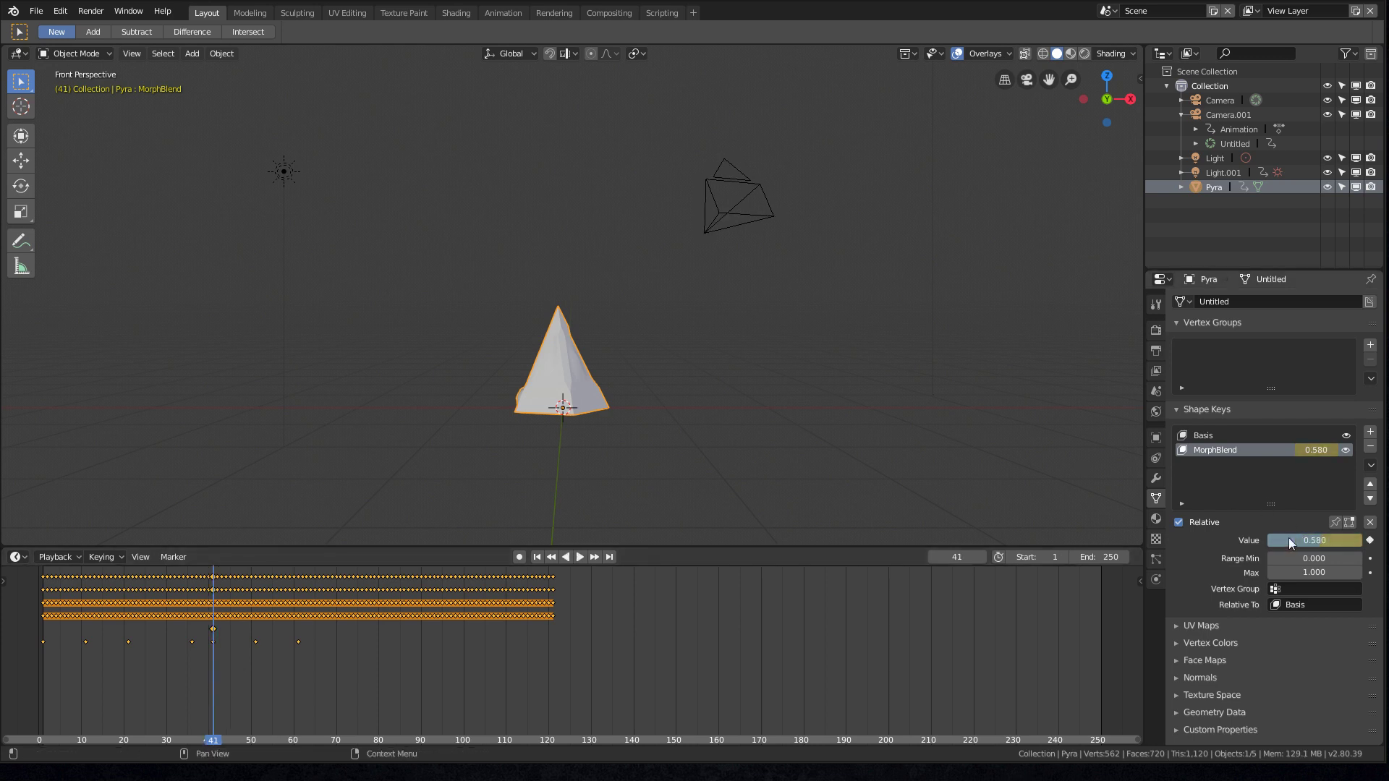
{"action": "left_click", "coordinate": [1371, 541]}
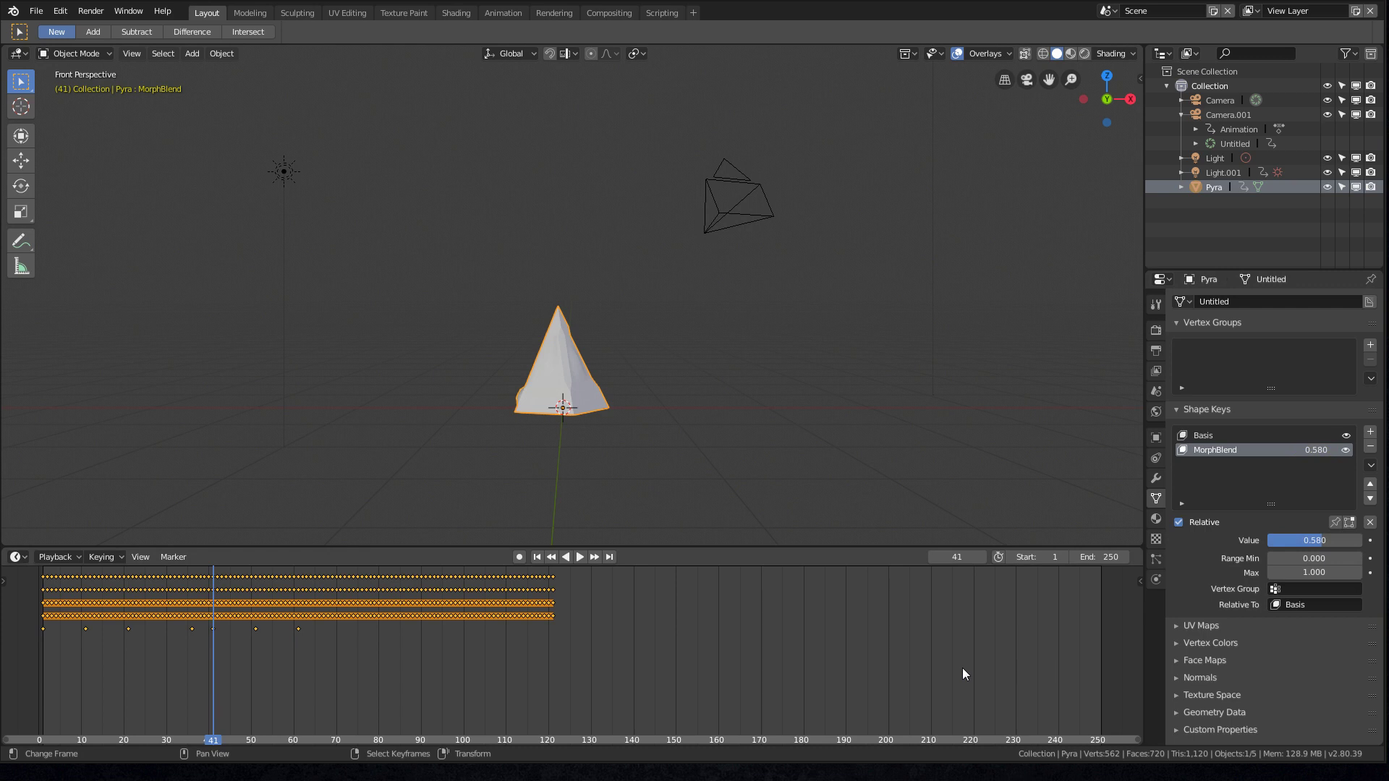
{"action": "key", "text": "ctrl"}
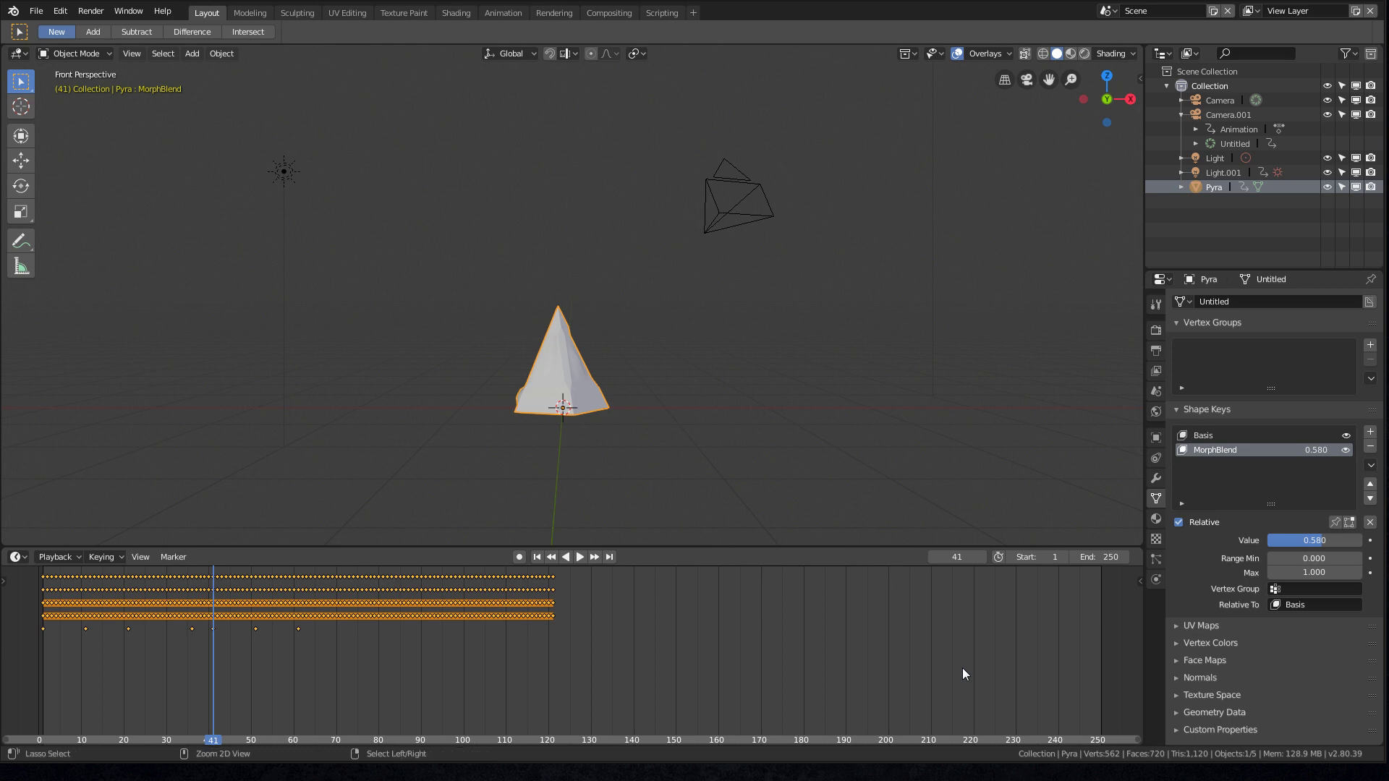